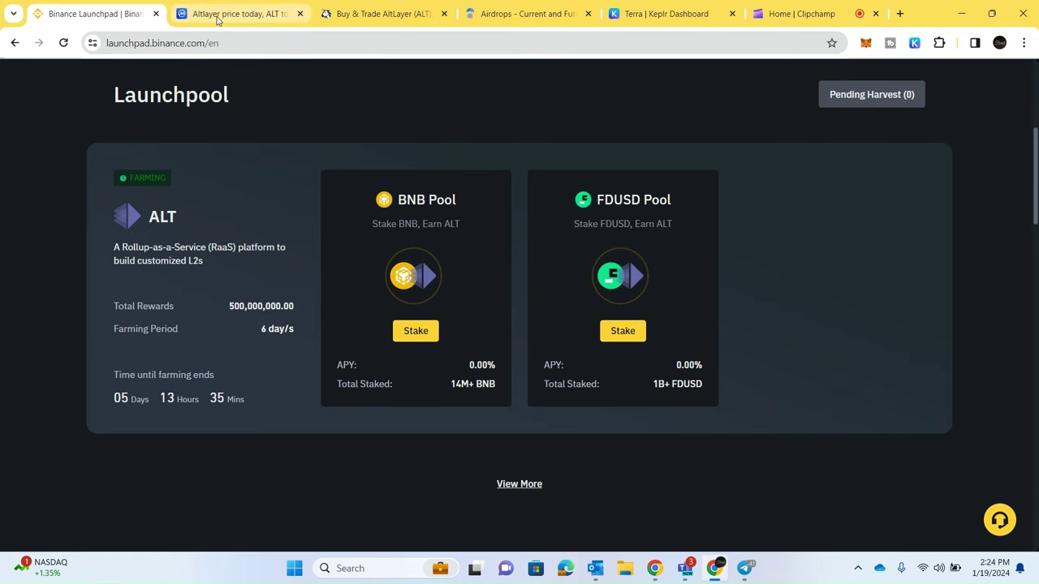
Review AltLayer's CoinMarketCap and Uniswap token pages and compare them with the ALT entry on Binance Launchpool.
{"action": "left_click", "coordinate": [218, 19]}
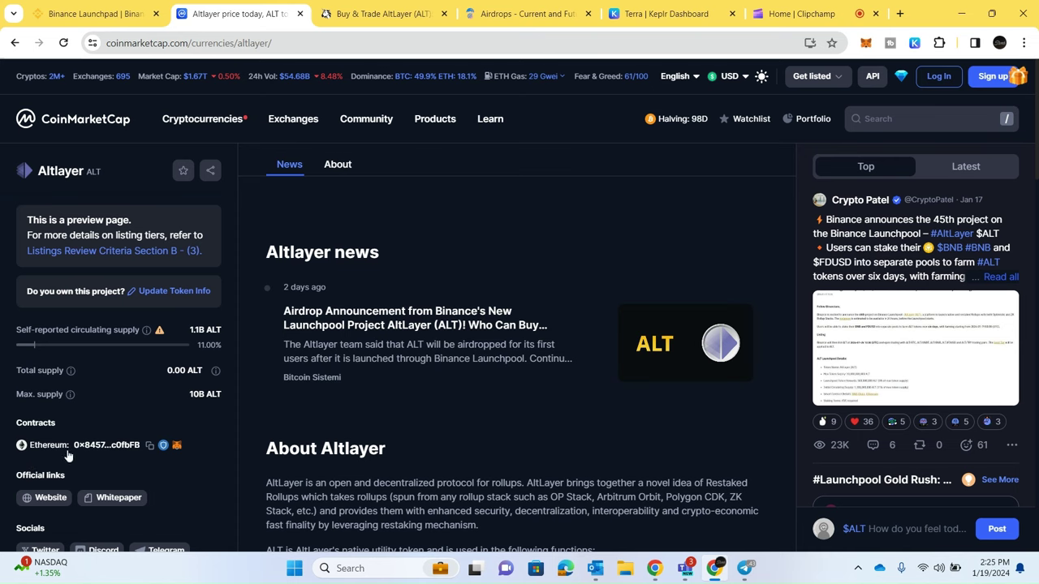
{"action": "left_click", "coordinate": [380, 14]}
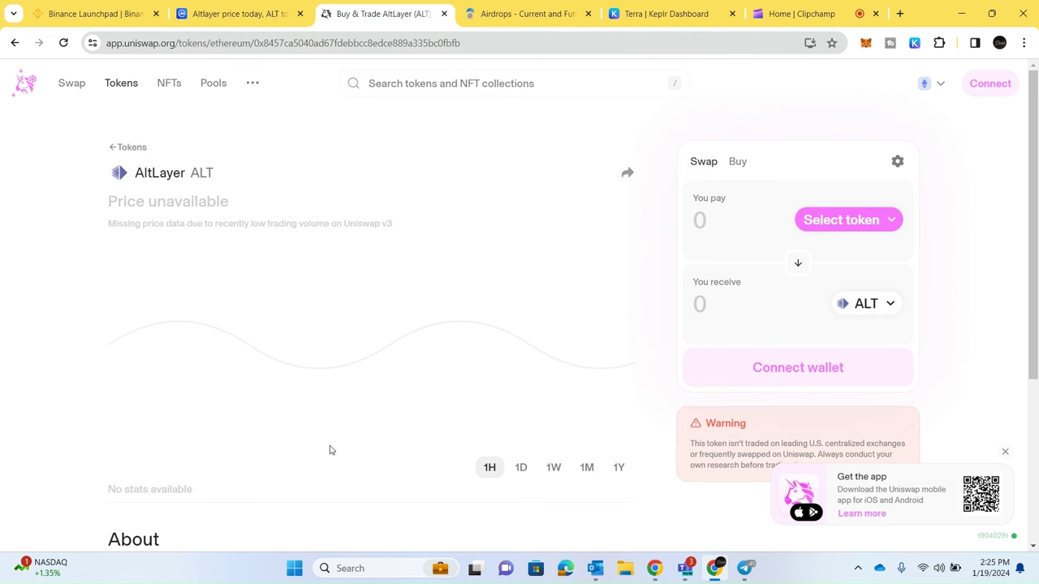
{"action": "left_click", "coordinate": [50, 13]}
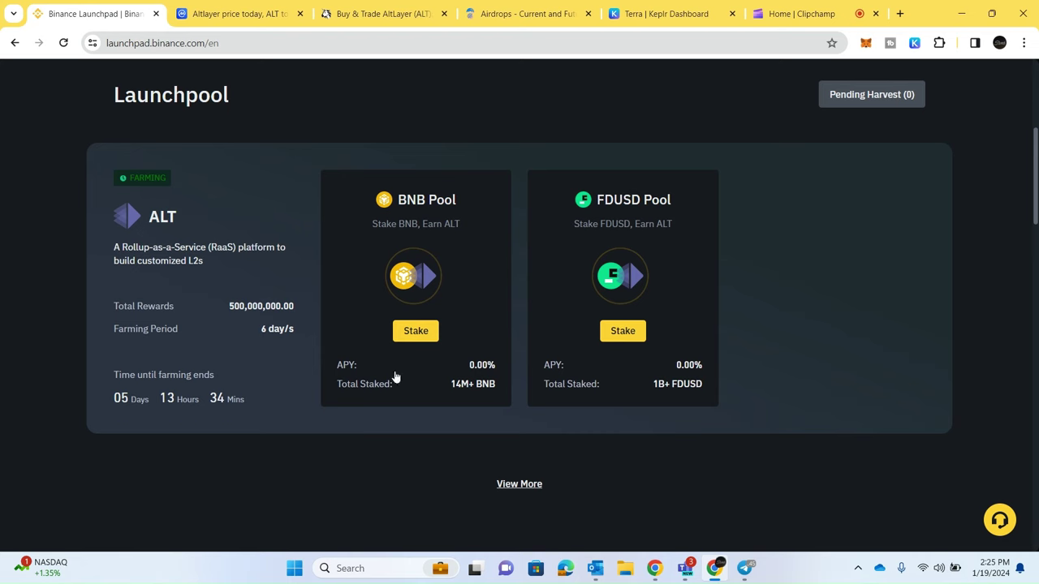
{"action": "left_click", "coordinate": [377, 16]}
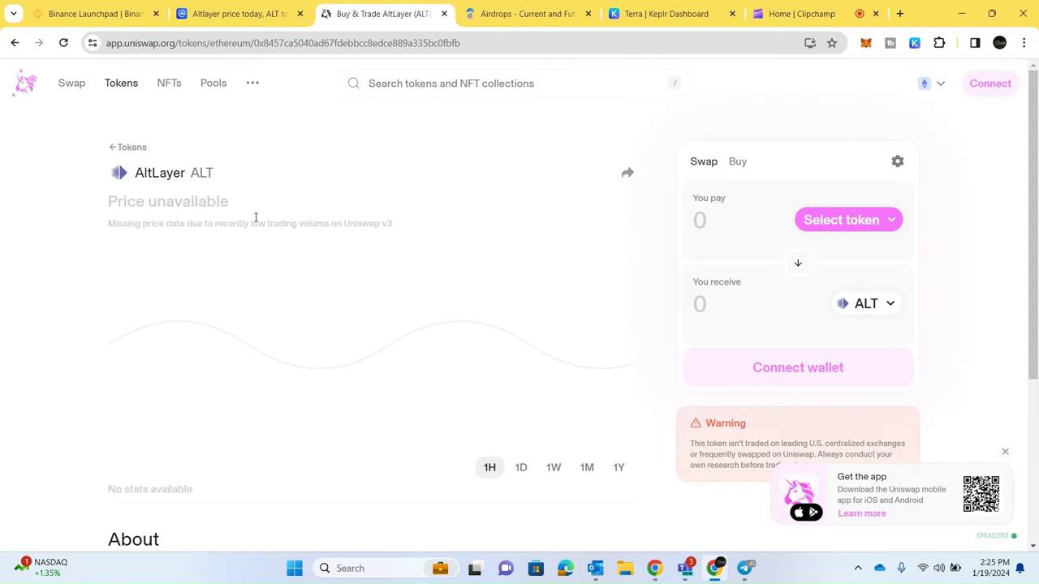
Close the AltLayer pages on CoinMarketCap and Uniswap and bring up the airdrop list.
{"action": "left_click", "coordinate": [243, 15]}
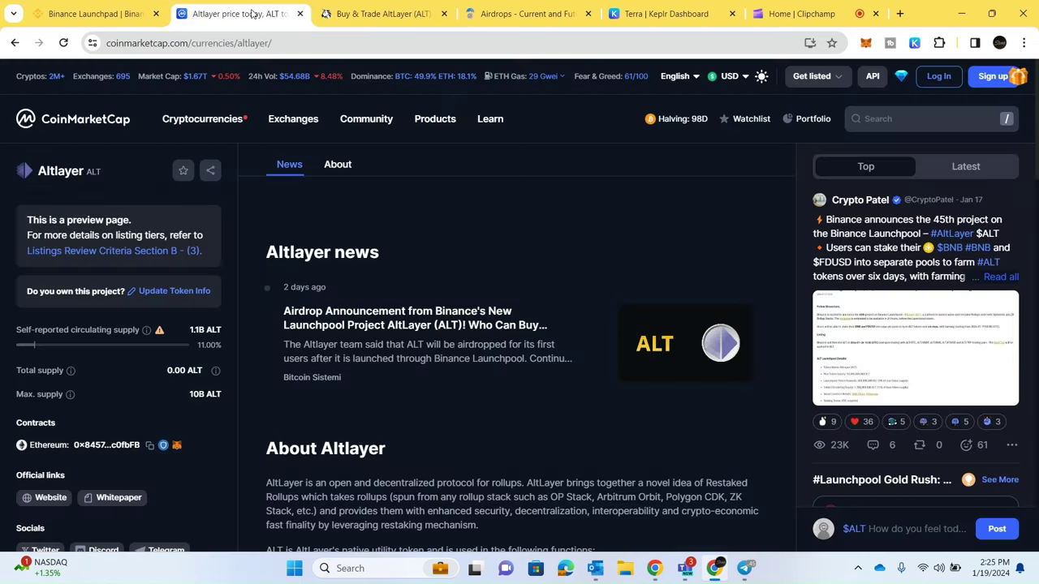
{"action": "left_click", "coordinate": [299, 14]}
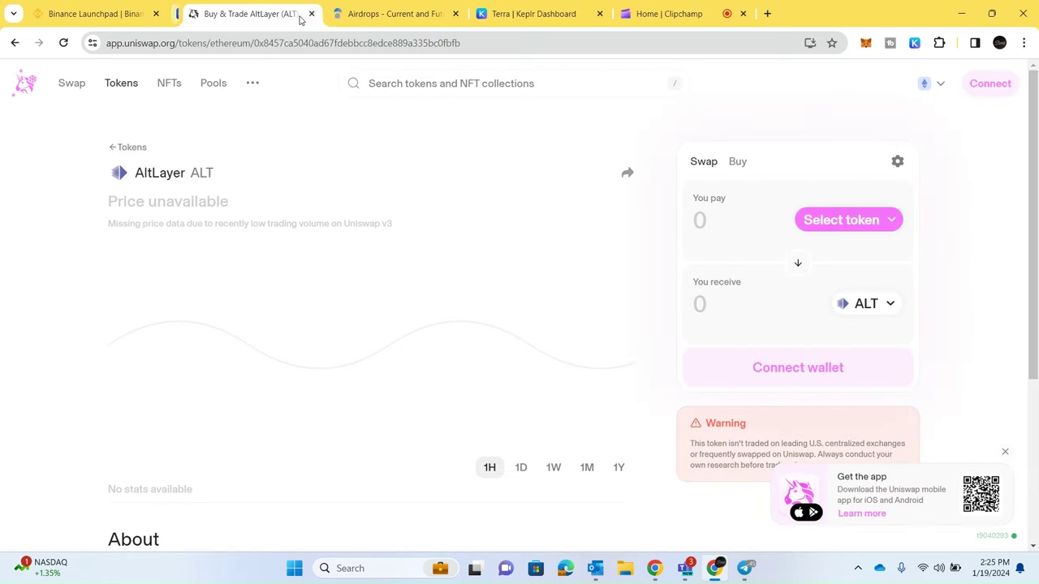
{"action": "left_click", "coordinate": [300, 14]}
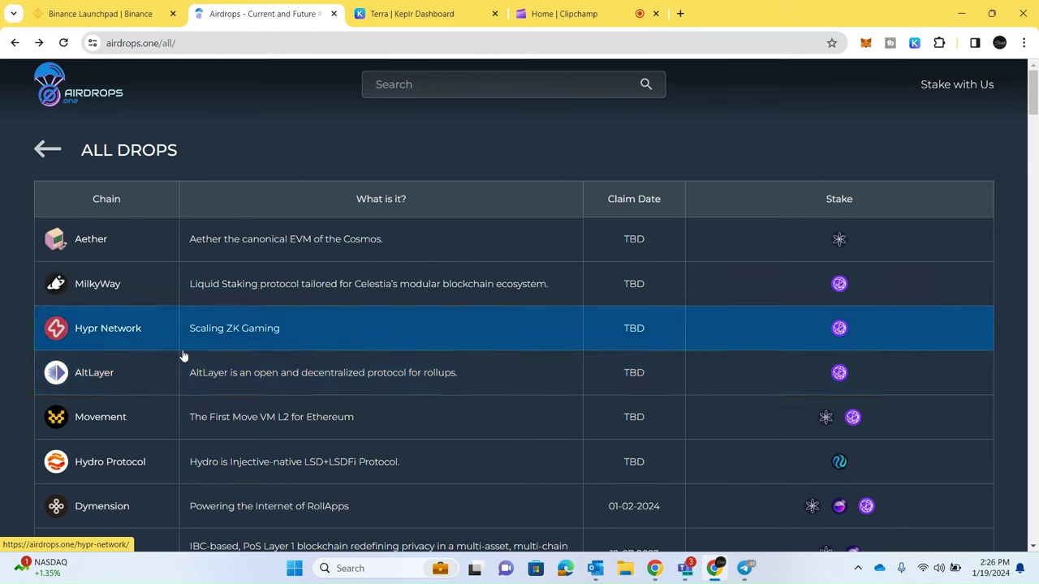
Examine the projects, claim dates and staking assets in the All Drops list from Aether down to Harbor.
{"action": "scroll", "coordinate": [119, 370], "scroll_direction": "down", "scroll_amount": 3}
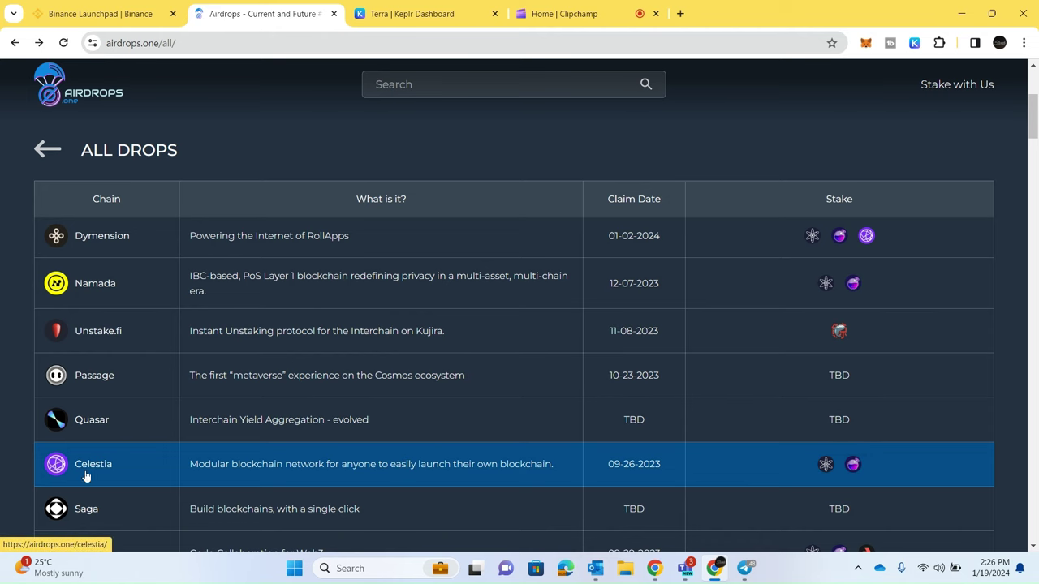
{"action": "scroll", "coordinate": [820, 379], "scroll_direction": "up", "scroll_amount": 2}
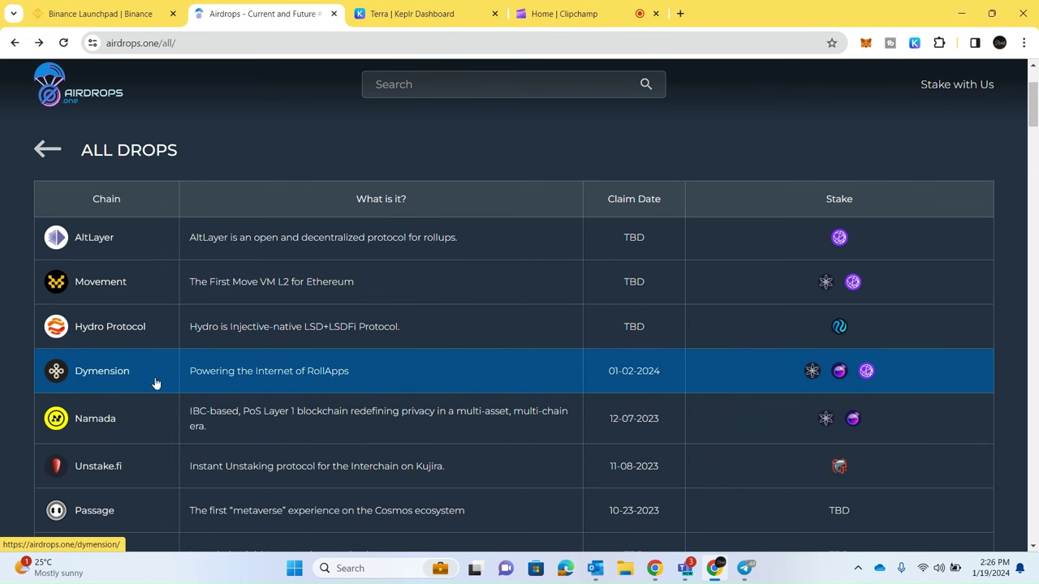
{"action": "scroll", "coordinate": [596, 434], "scroll_direction": "down", "scroll_amount": 3}
{"action": "scroll", "coordinate": [564, 427], "scroll_direction": "down", "scroll_amount": 3}
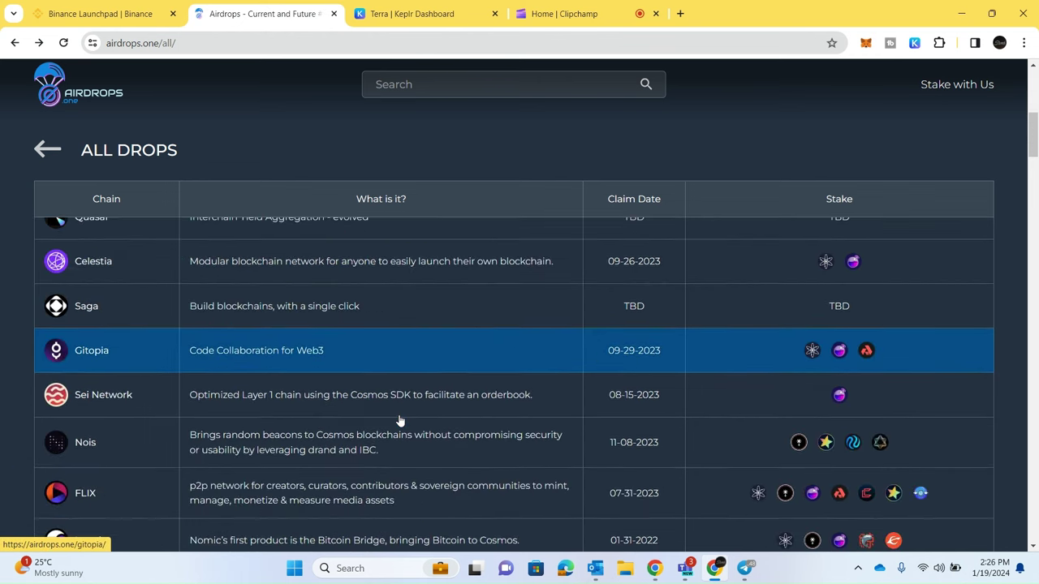
{"action": "scroll", "coordinate": [146, 441], "scroll_direction": "down", "scroll_amount": 2}
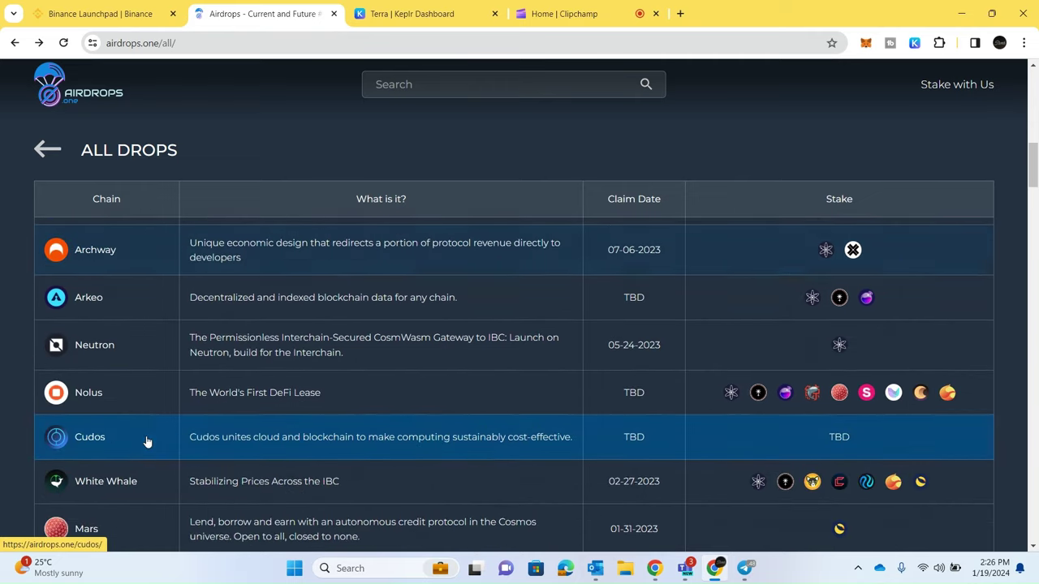
{"action": "scroll", "coordinate": [195, 433], "scroll_direction": "down", "scroll_amount": 1}
{"action": "scroll", "coordinate": [197, 439], "scroll_direction": "down", "scroll_amount": 3}
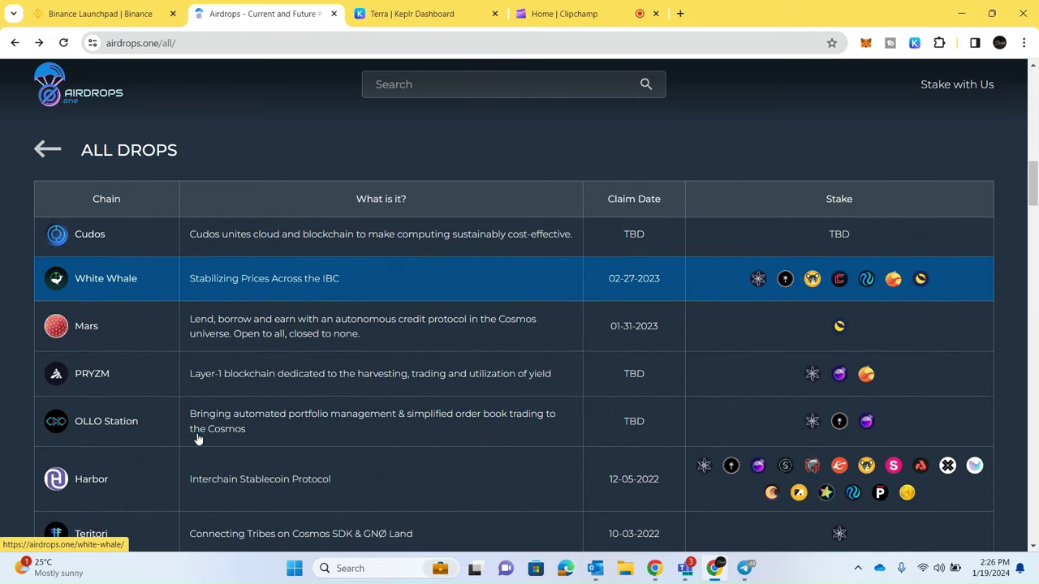
Go back up the All Drops list past Sei Network and Celestia to the AltLayer entry.
{"action": "scroll", "coordinate": [198, 440], "scroll_direction": "up", "scroll_amount": 3}
{"action": "scroll", "coordinate": [198, 440], "scroll_direction": "up", "scroll_amount": 5}
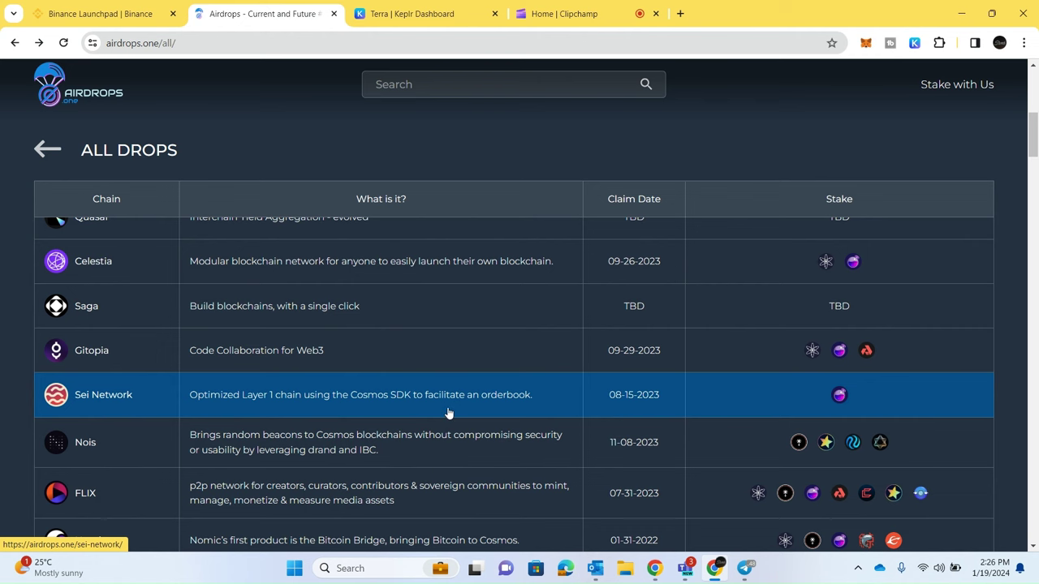
{"action": "scroll", "coordinate": [448, 413], "scroll_direction": "up", "scroll_amount": 2}
{"action": "scroll", "coordinate": [268, 457], "scroll_direction": "down", "scroll_amount": 1}
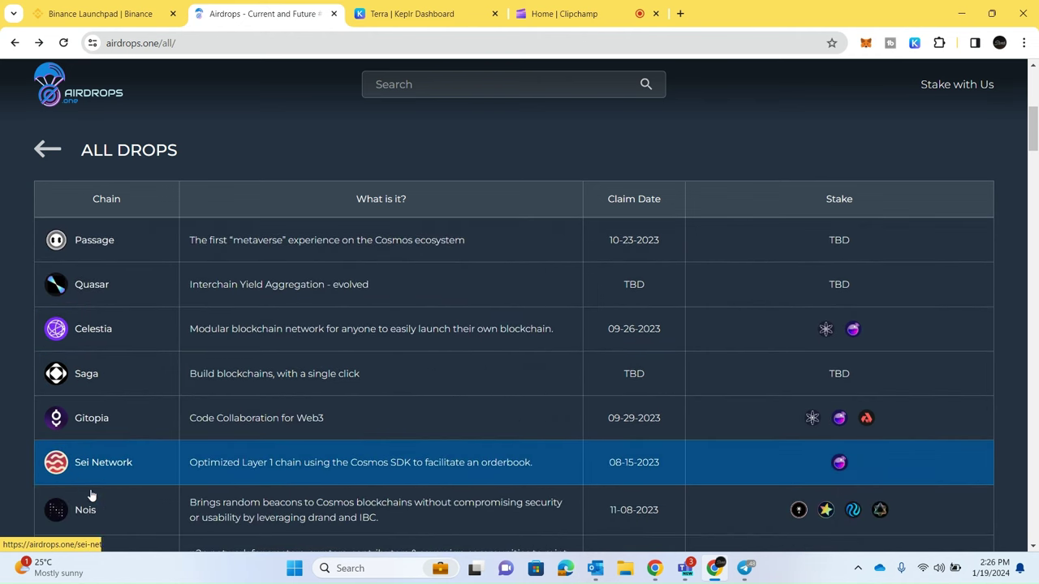
{"action": "scroll", "coordinate": [309, 433], "scroll_direction": "up", "scroll_amount": 3}
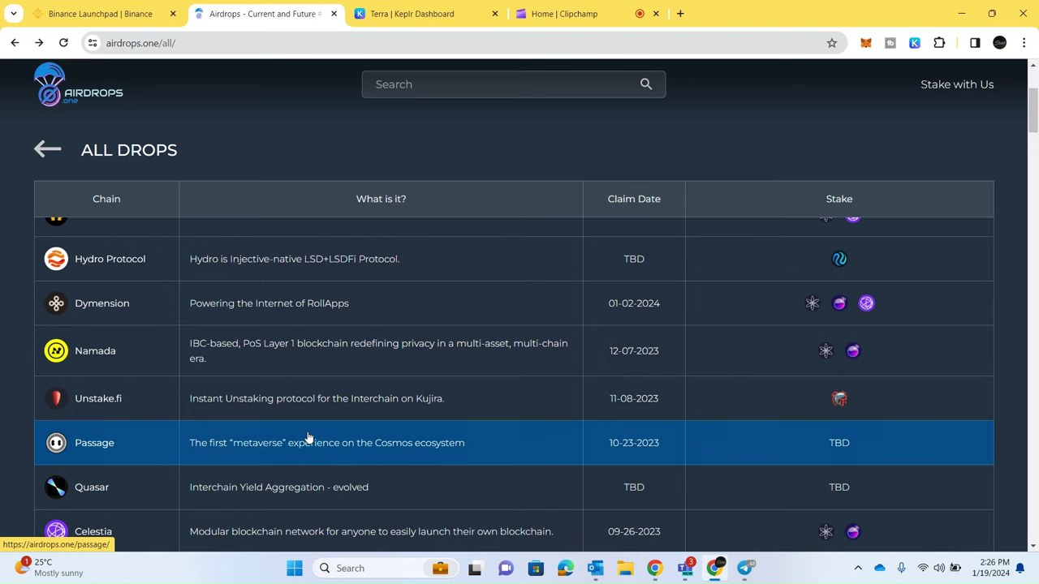
{"action": "scroll", "coordinate": [308, 433], "scroll_direction": "up", "scroll_amount": 3}
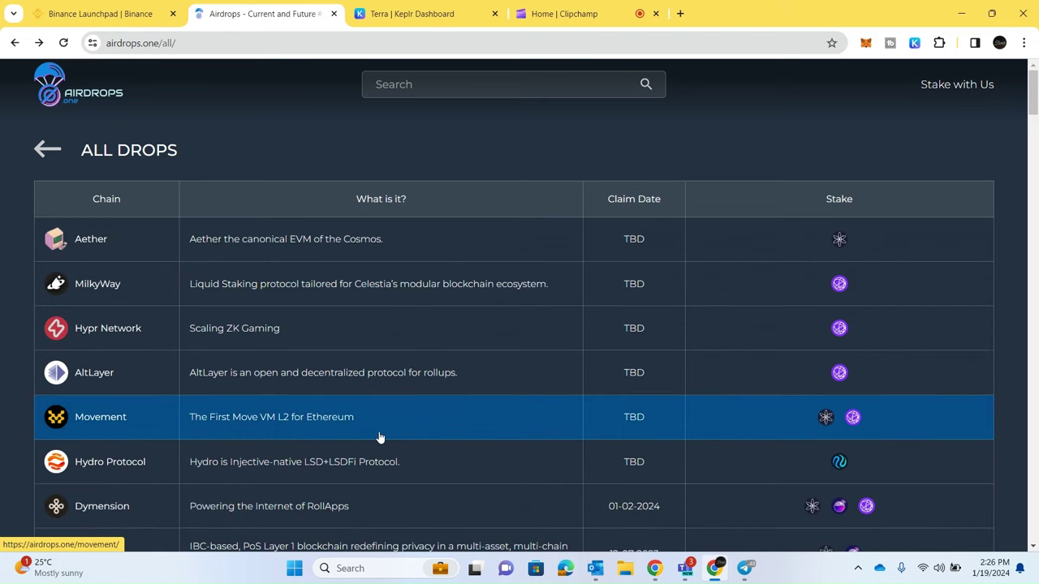
{"action": "scroll", "coordinate": [423, 412], "scroll_direction": "down", "scroll_amount": 1}
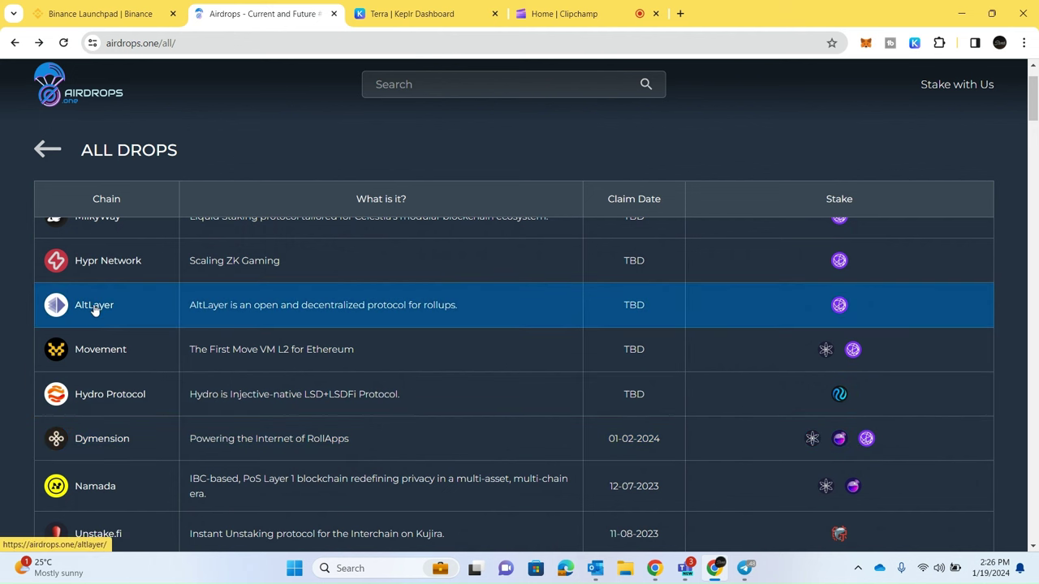
Check the time until ALT farming ends on Binance Launchpool and return to the airdrop list.
{"action": "left_click", "coordinate": [114, 14]}
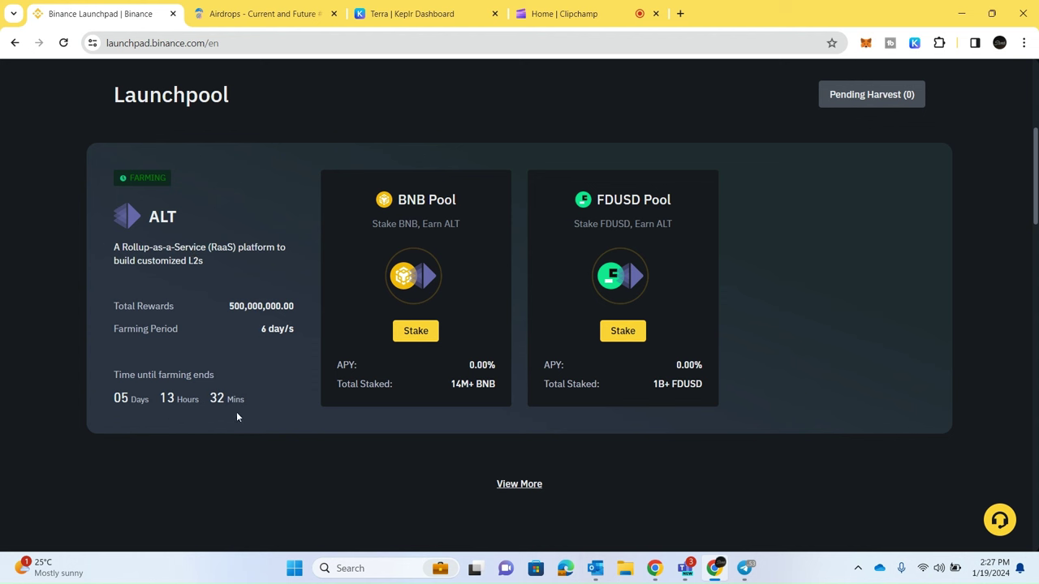
{"action": "left_click", "coordinate": [260, 14]}
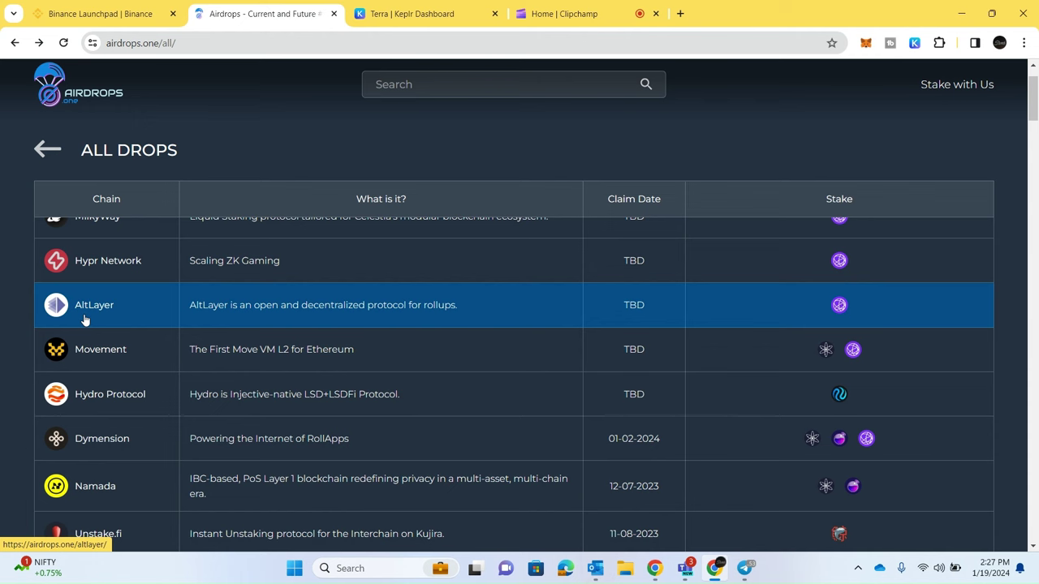
Look through the older airdrops in the All Drops list, from AltLayer down to the entries around Selenian Network.
{"action": "scroll", "coordinate": [378, 378], "scroll_direction": "down", "scroll_amount": 5}
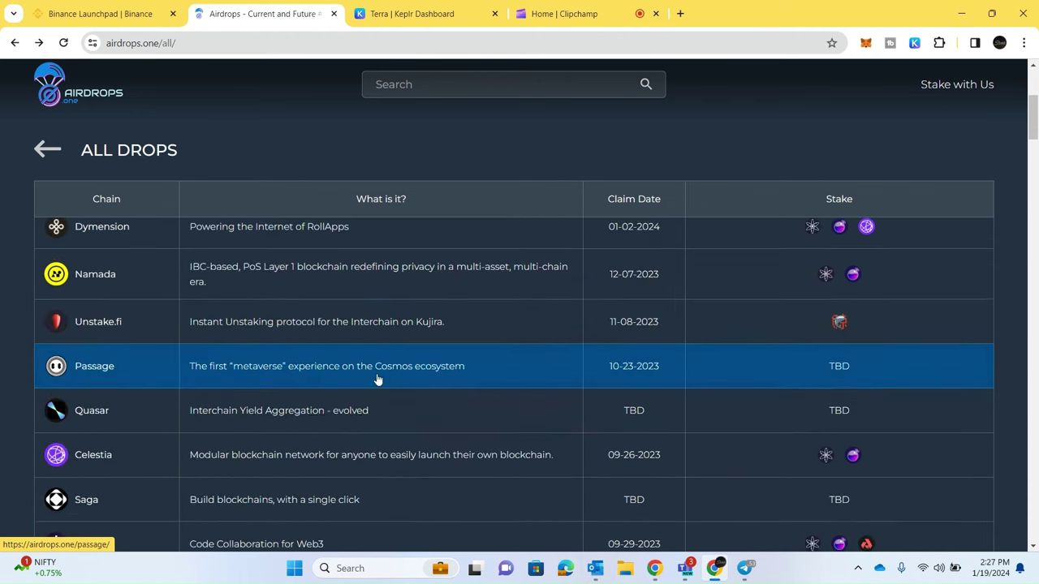
{"action": "scroll", "coordinate": [475, 382], "scroll_direction": "down", "scroll_amount": 5}
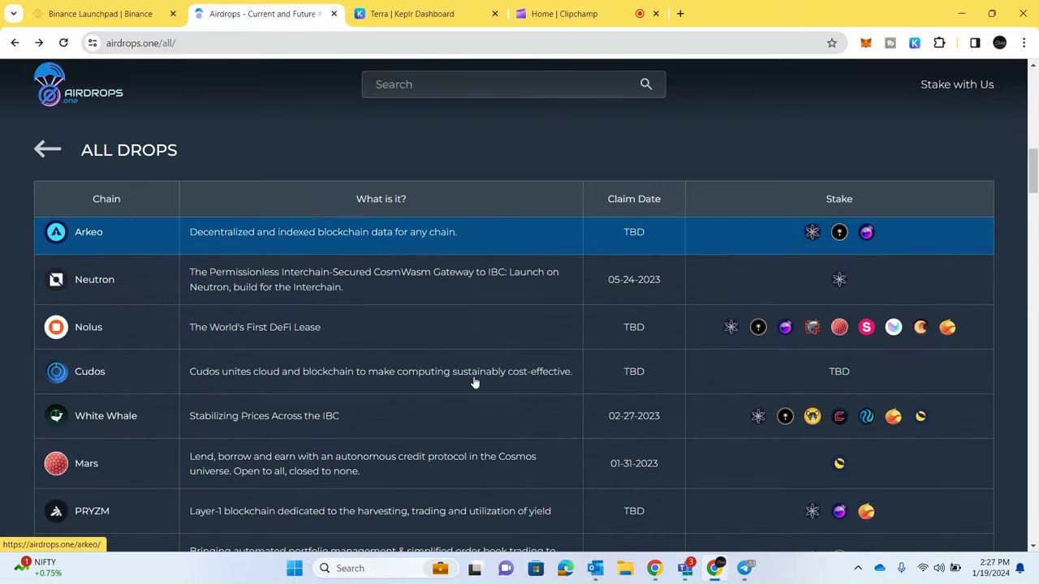
{"action": "scroll", "coordinate": [533, 453], "scroll_direction": "down", "scroll_amount": 3}
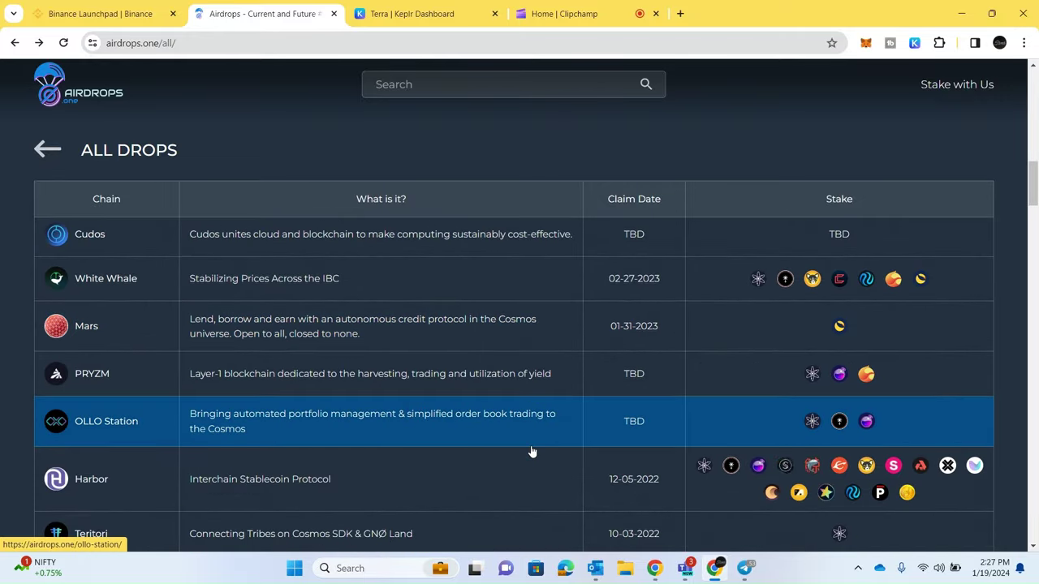
{"action": "scroll", "coordinate": [532, 452], "scroll_direction": "down", "scroll_amount": 3}
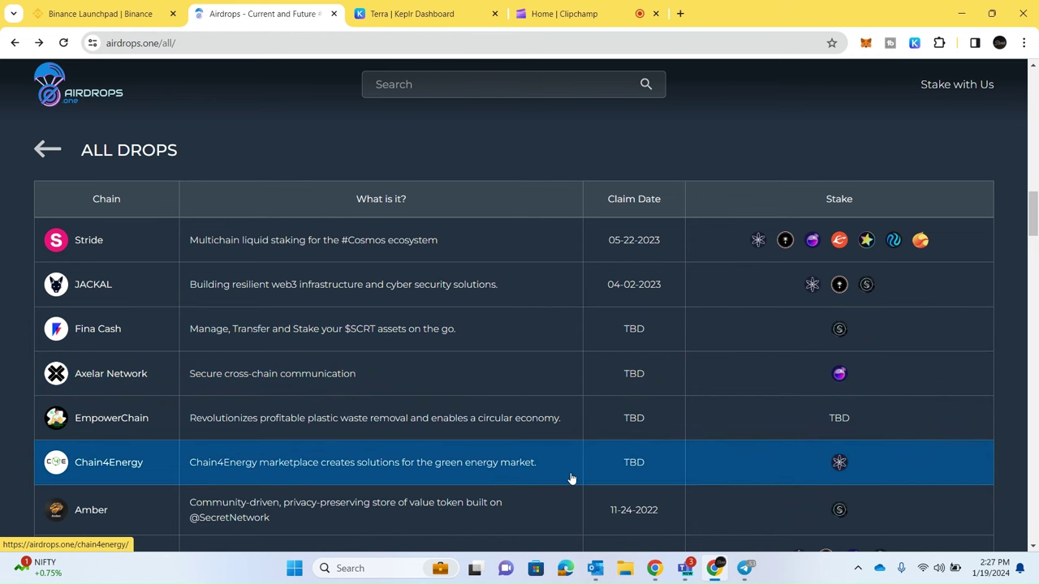
{"action": "scroll", "coordinate": [585, 444], "scroll_direction": "down", "scroll_amount": 2}
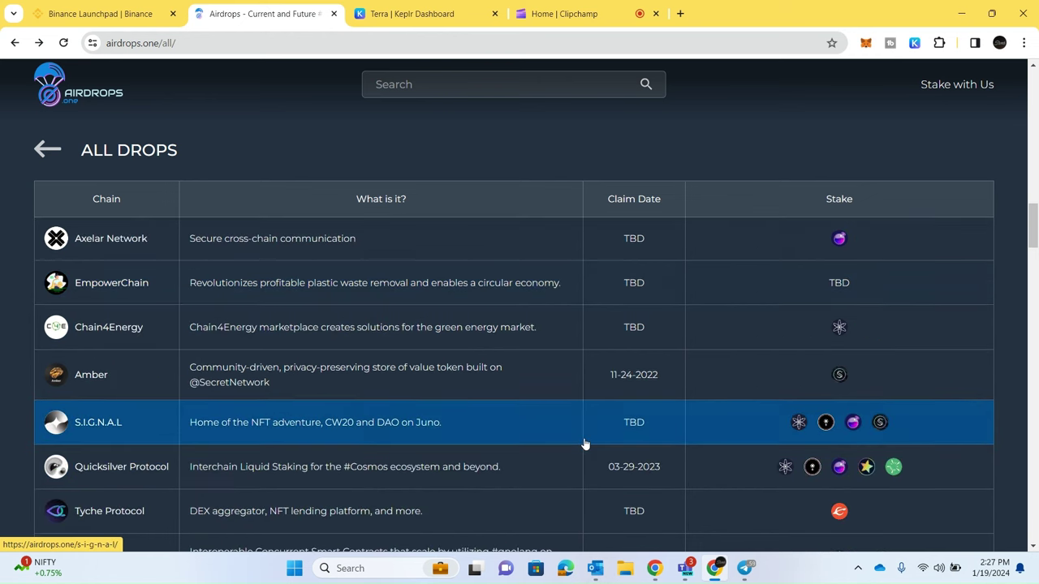
{"action": "scroll", "coordinate": [585, 444], "scroll_direction": "down", "scroll_amount": 8}
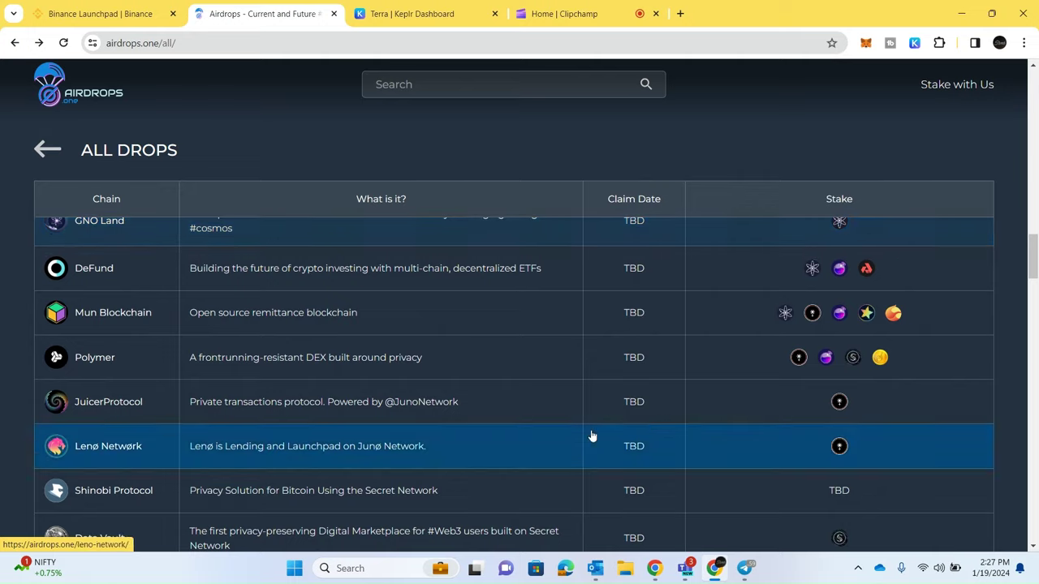
{"action": "scroll", "coordinate": [617, 439], "scroll_direction": "up", "scroll_amount": 3}
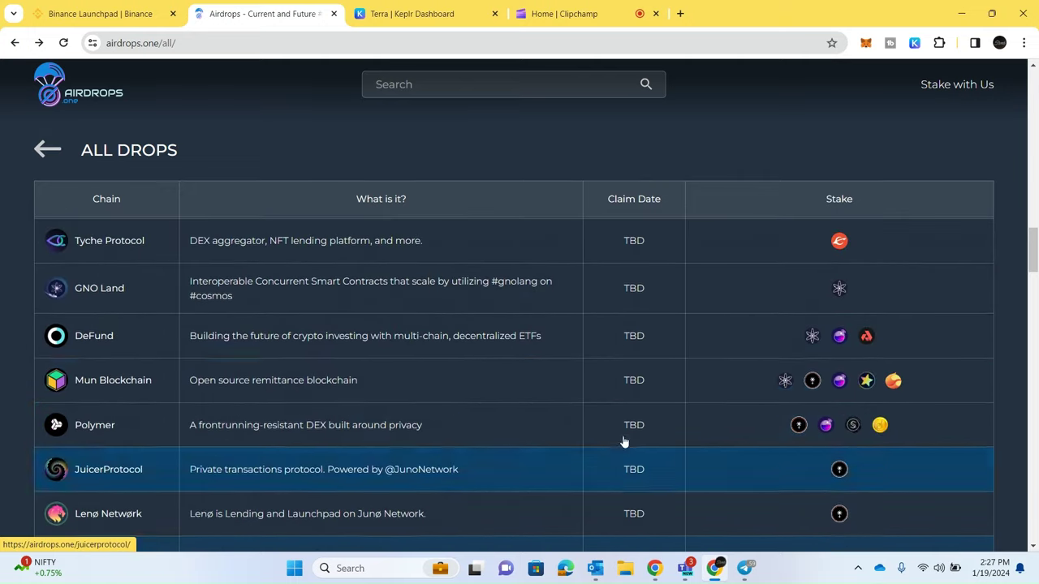
{"action": "scroll", "coordinate": [627, 438], "scroll_direction": "down", "scroll_amount": 13}
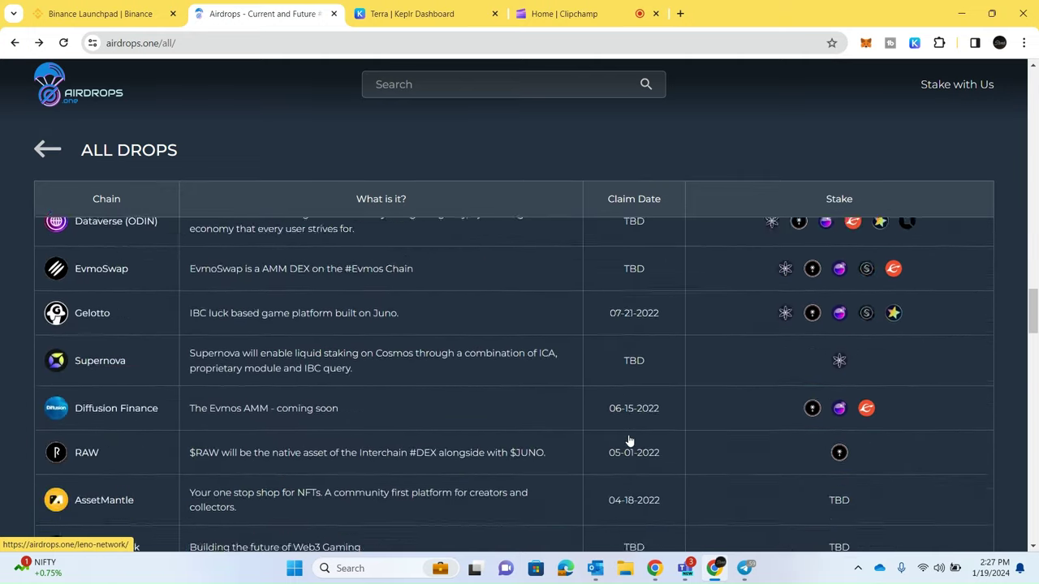
{"action": "scroll", "coordinate": [629, 441], "scroll_direction": "down", "scroll_amount": 16}
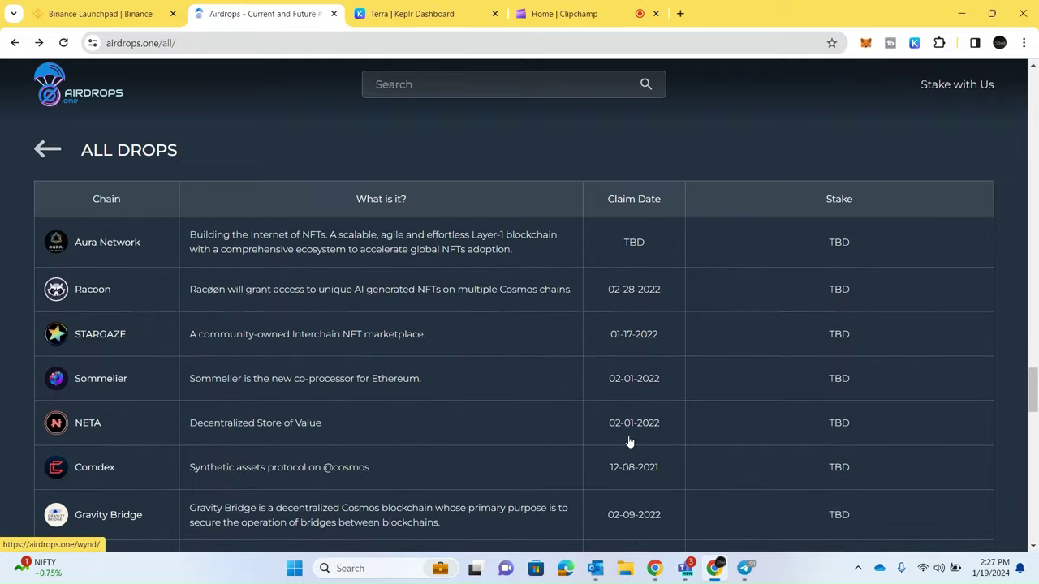
{"action": "scroll", "coordinate": [629, 442], "scroll_direction": "down", "scroll_amount": 9}
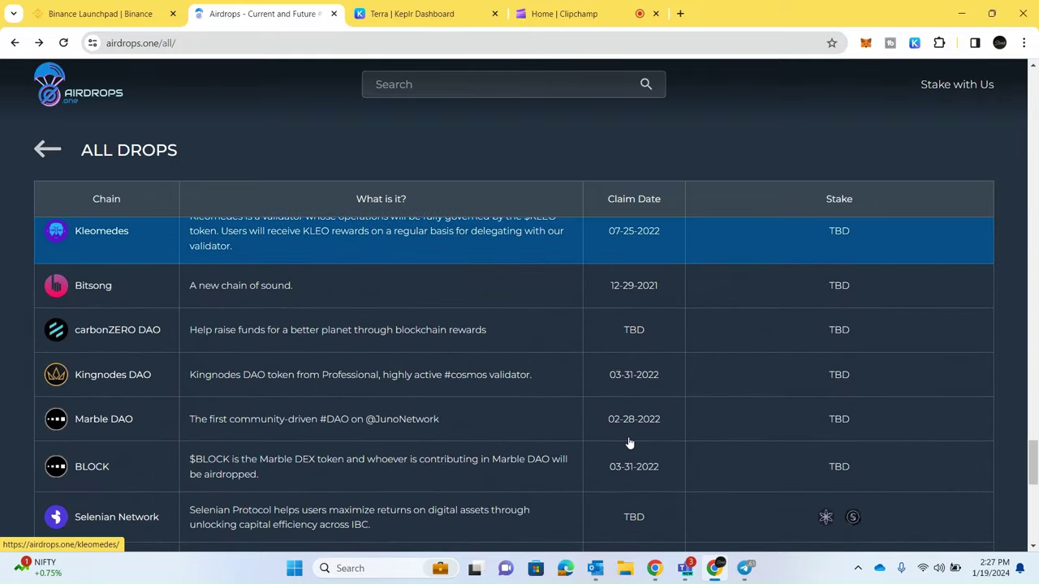
Look back through the All Drops list from LikeCoin up to Aether, dismissing the Outlook mail notification along the way.
{"action": "scroll", "coordinate": [629, 442], "scroll_direction": "up", "scroll_amount": 12}
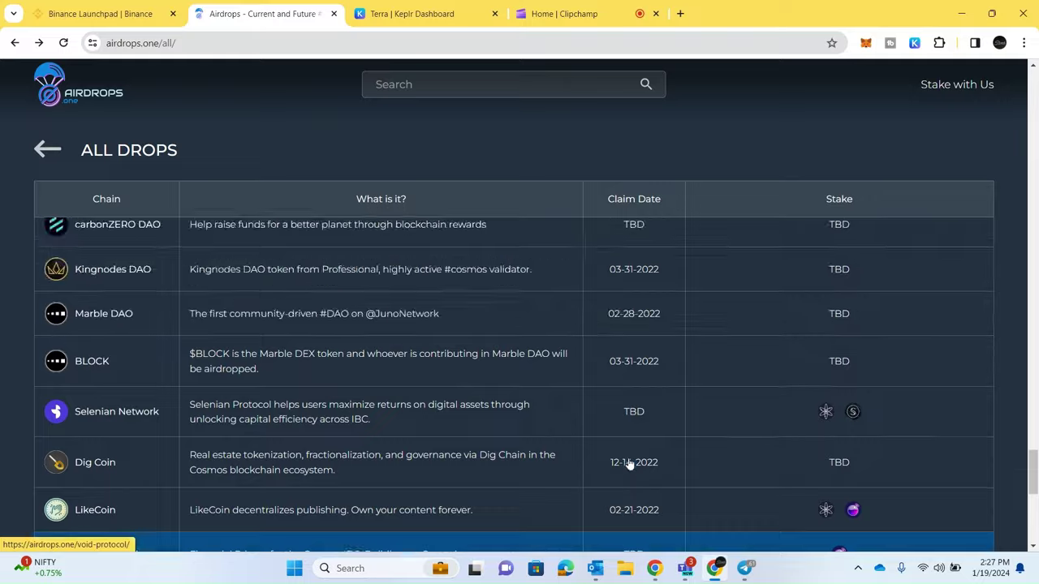
{"action": "scroll", "coordinate": [629, 464], "scroll_direction": "up", "scroll_amount": 8}
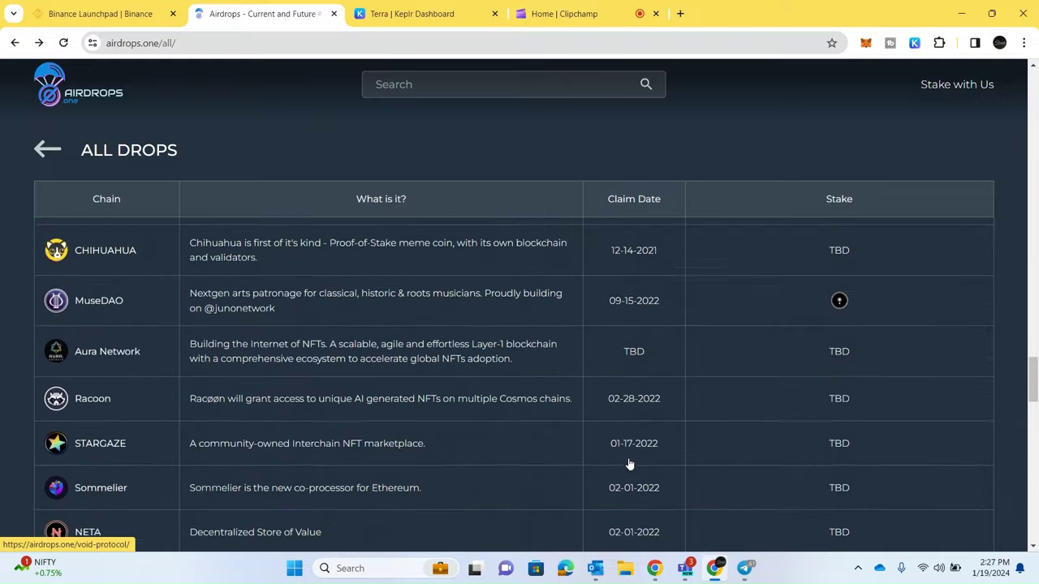
{"action": "scroll", "coordinate": [629, 463], "scroll_direction": "up", "scroll_amount": 8}
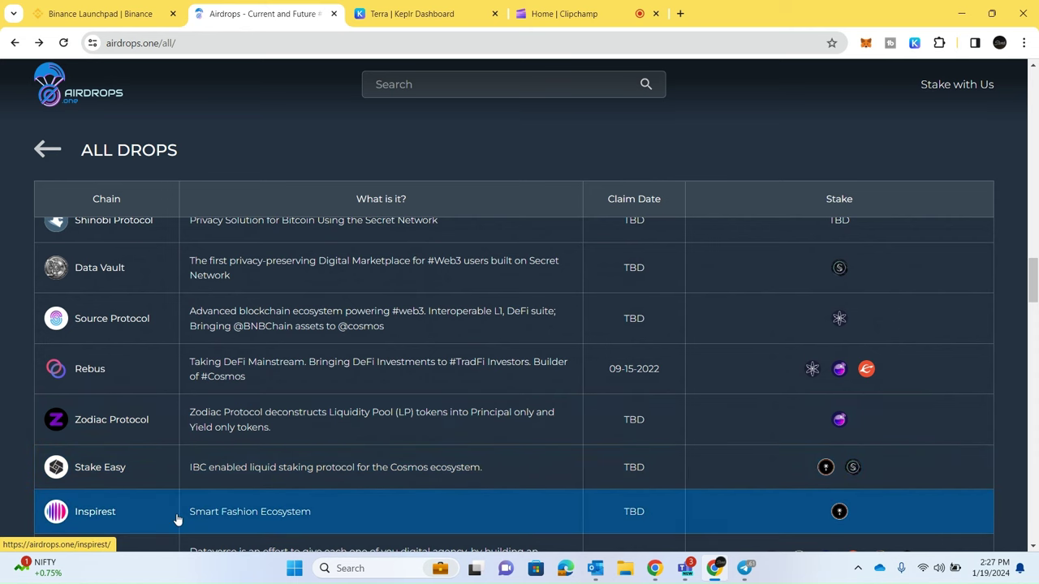
{"action": "scroll", "coordinate": [392, 461], "scroll_direction": "up", "scroll_amount": 5}
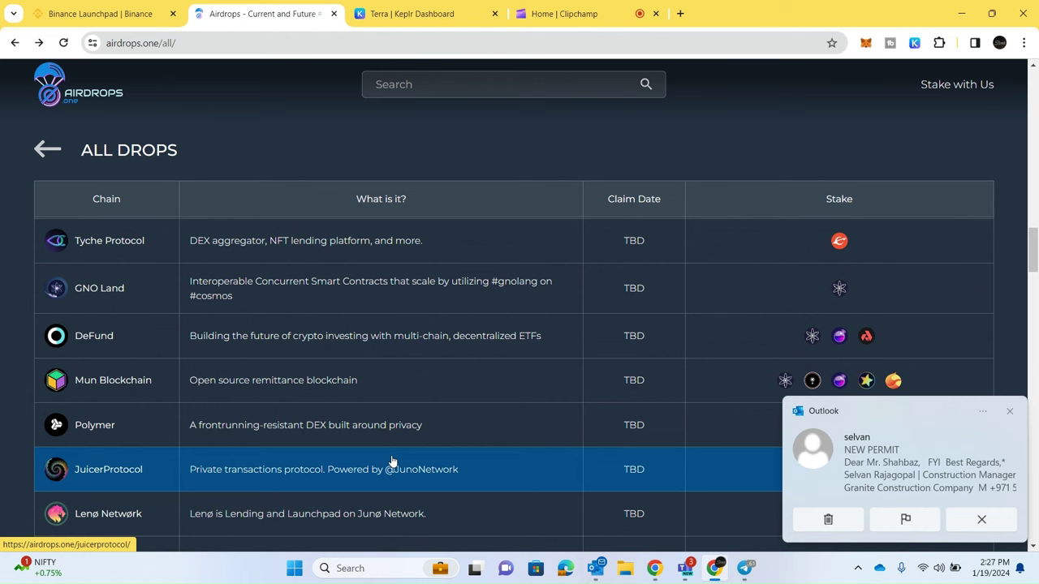
{"action": "left_click", "coordinate": [1011, 413]}
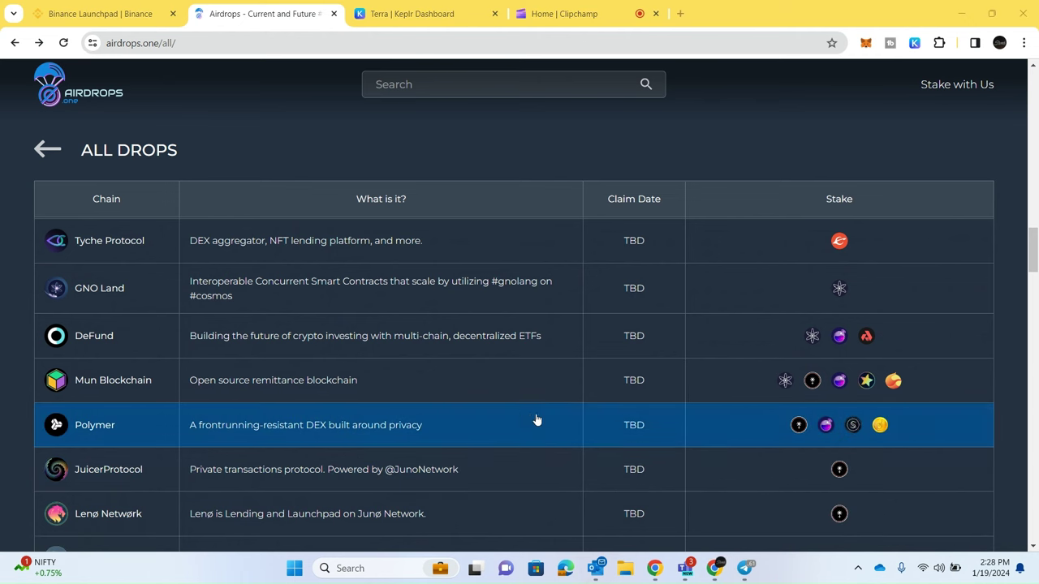
{"action": "scroll", "coordinate": [474, 417], "scroll_direction": "up", "scroll_amount": 3}
{"action": "scroll", "coordinate": [474, 417], "scroll_direction": "up", "scroll_amount": 3}
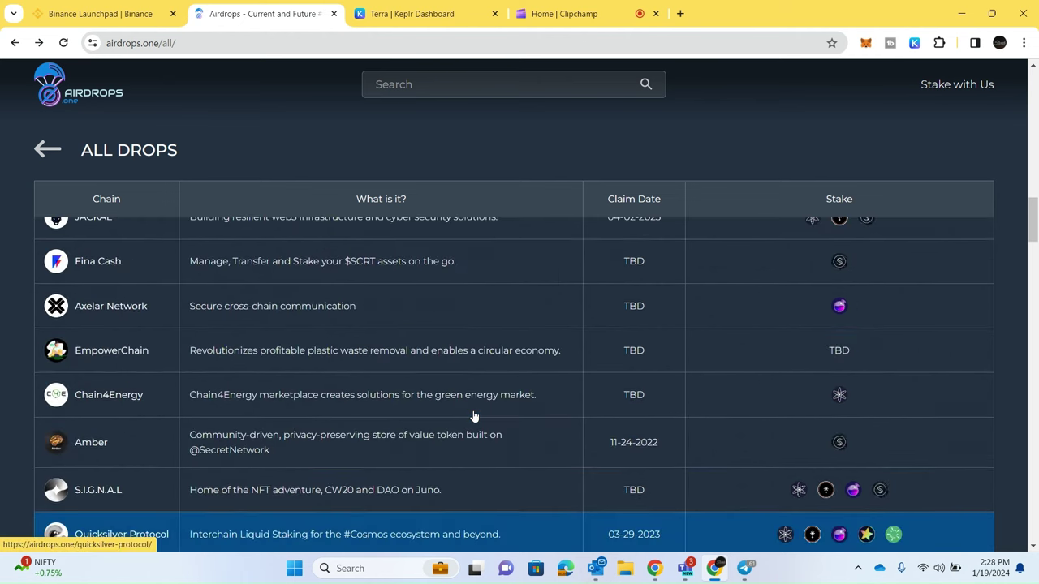
{"action": "scroll", "coordinate": [438, 432], "scroll_direction": "up", "scroll_amount": 4}
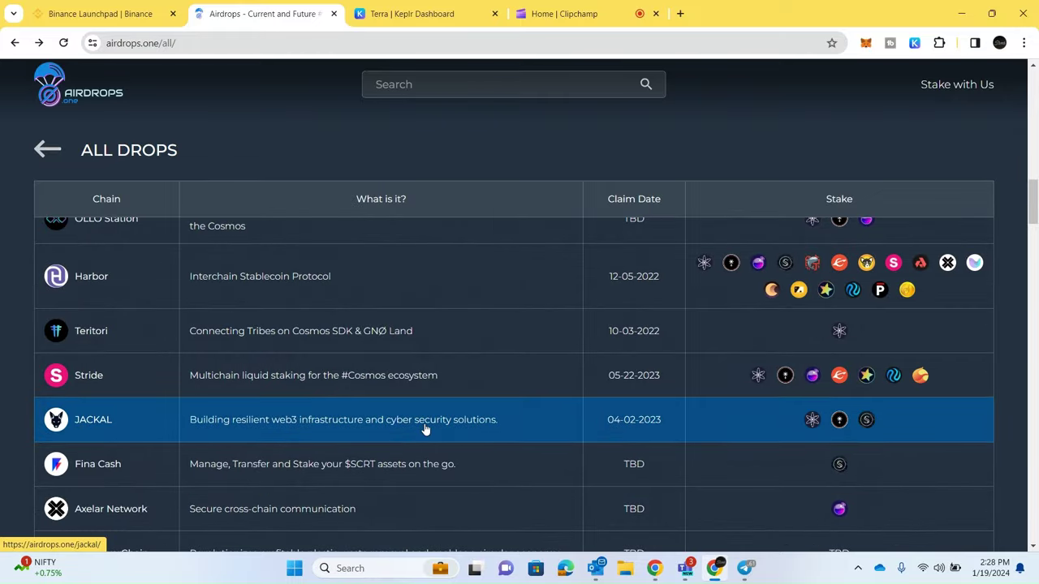
{"action": "scroll", "coordinate": [408, 396], "scroll_direction": "up", "scroll_amount": 5}
{"action": "scroll", "coordinate": [414, 369], "scroll_direction": "up", "scroll_amount": 4}
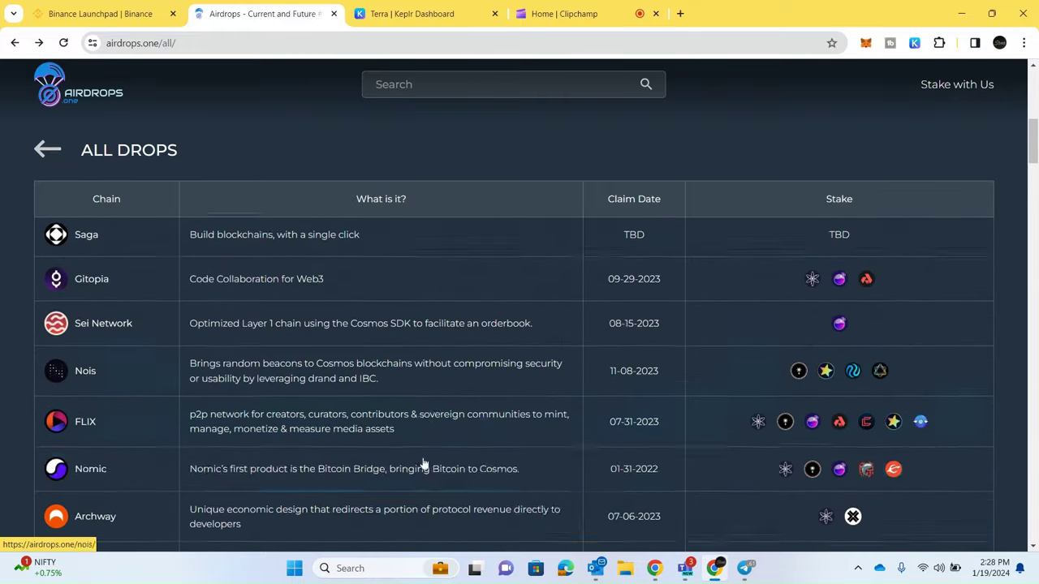
{"action": "scroll", "coordinate": [447, 324], "scroll_direction": "up", "scroll_amount": 8}
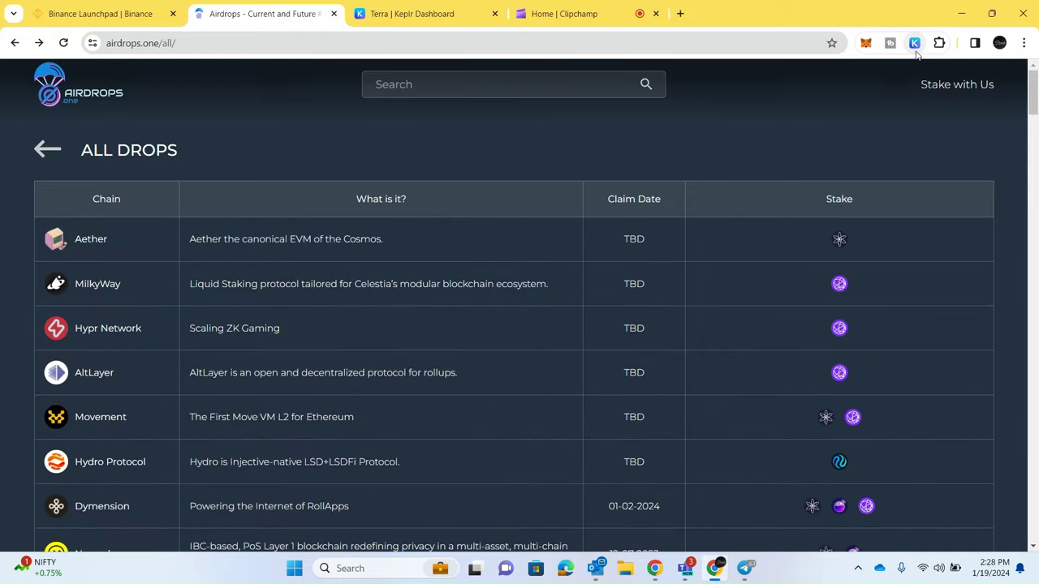
Search the web for "keplr extension", open the official Keplr Wallet download page, and view the installed Keplr wallet's overview.
{"action": "left_click", "coordinate": [681, 13]}
{"action": "type", "text": "kepl"}
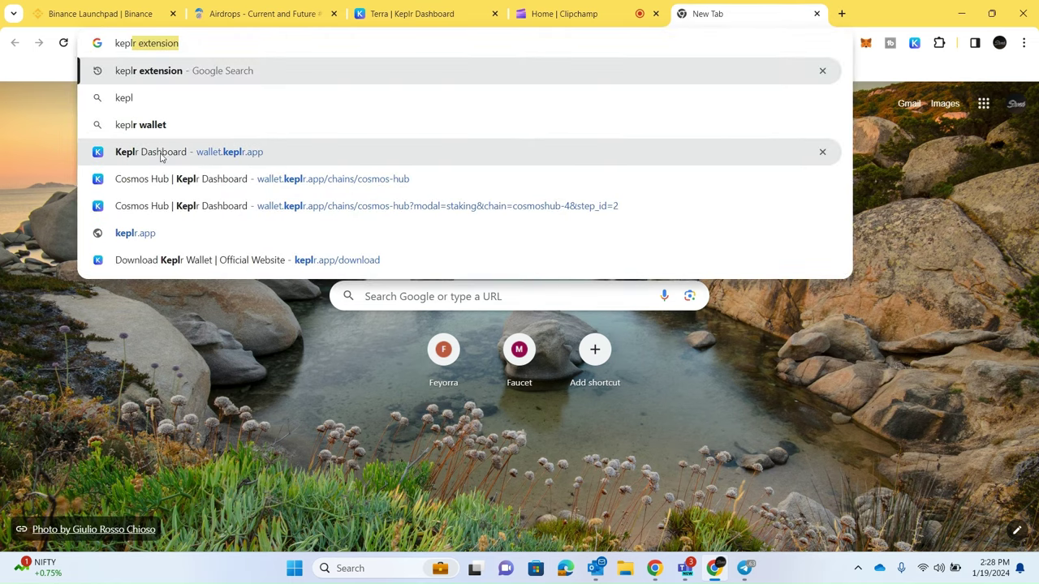
{"action": "left_click", "coordinate": [150, 78]}
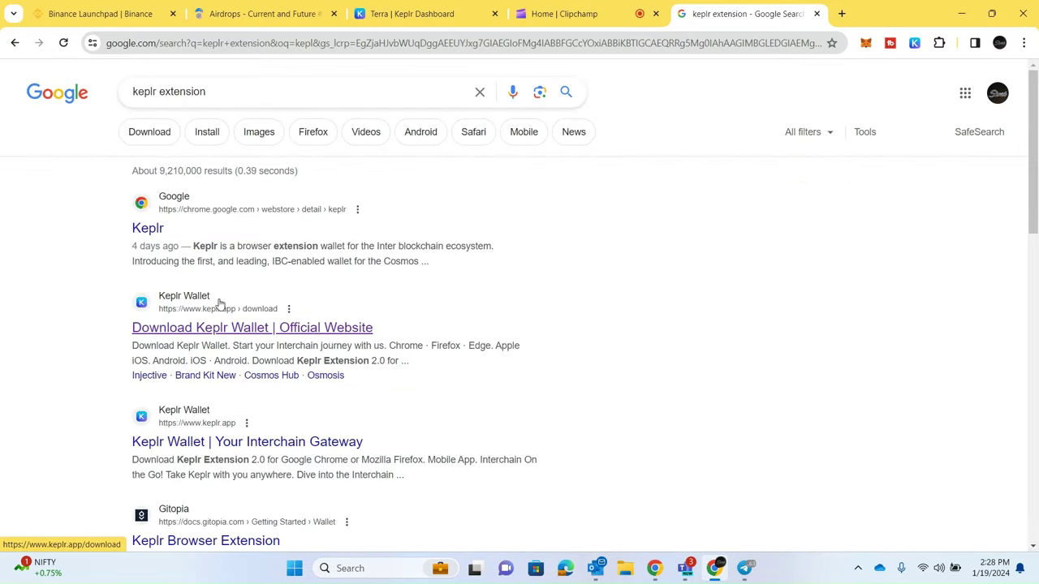
{"action": "left_click", "coordinate": [216, 327]}
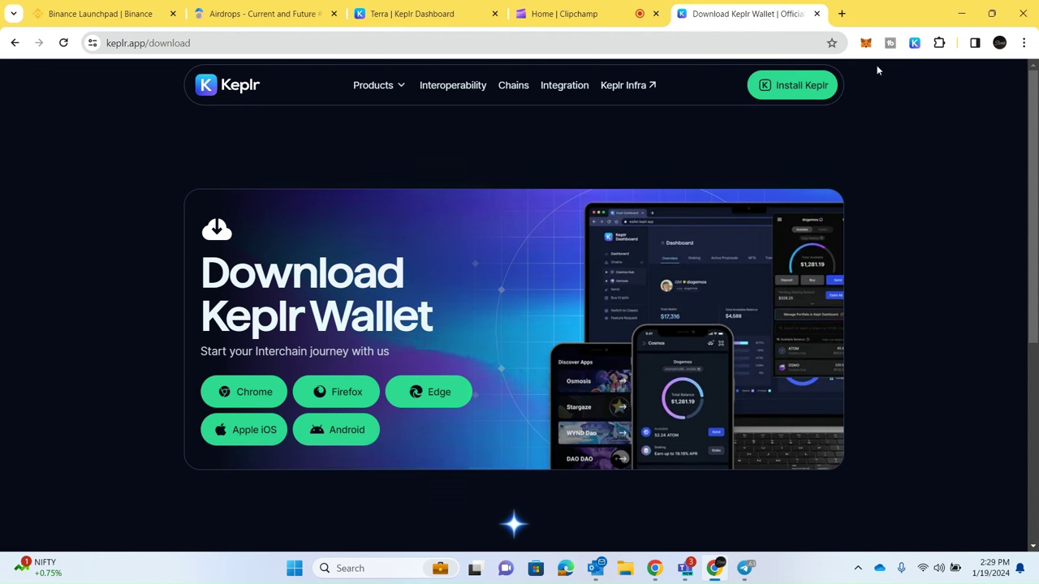
{"action": "left_click", "coordinate": [914, 43]}
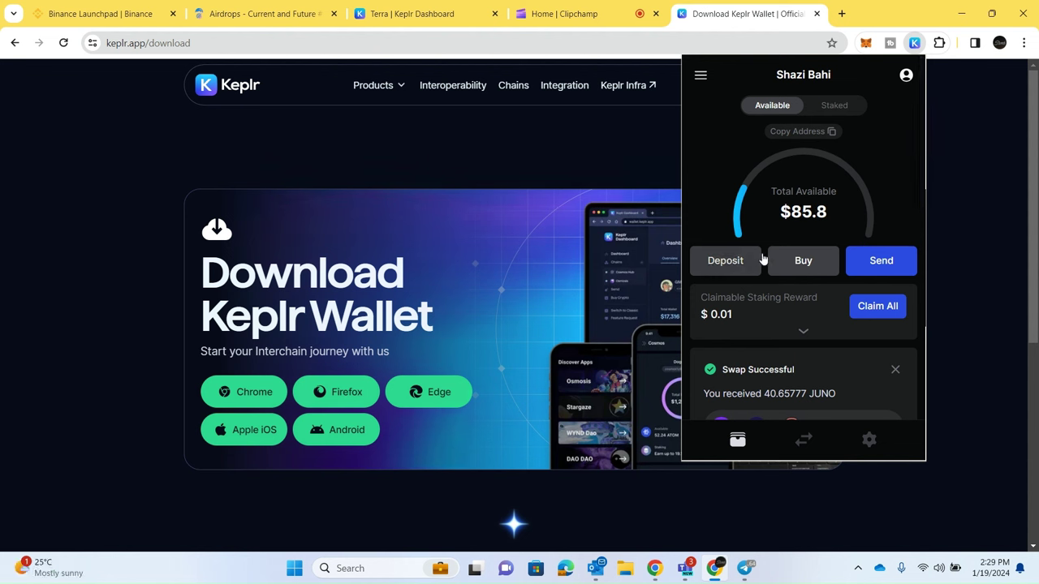
{"action": "scroll", "coordinate": [812, 280], "scroll_direction": "down", "scroll_amount": 2}
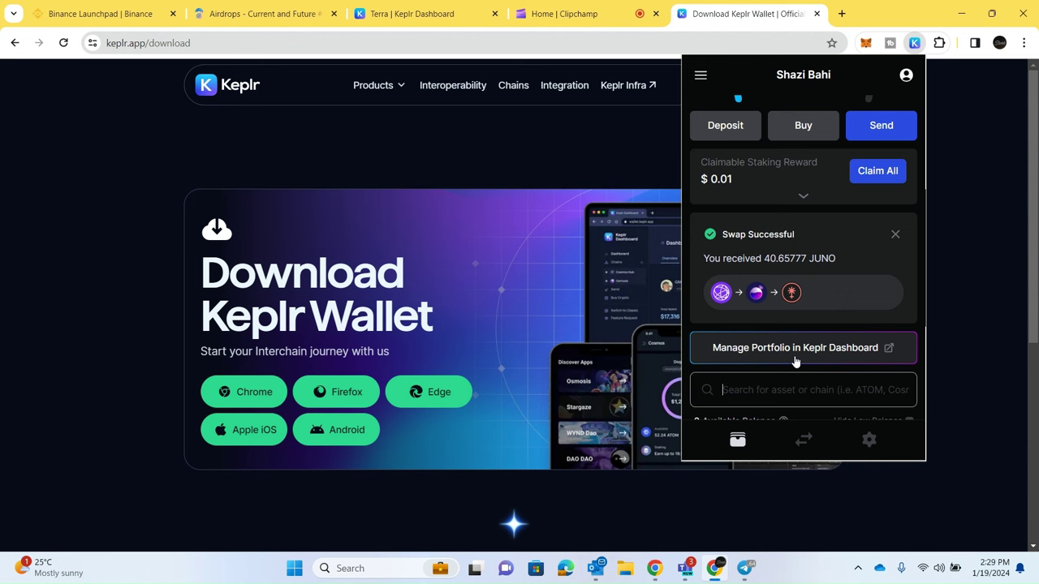
Return to the All Drops list and review the claim dates and staking assets of the entries from Aether to Celestia.
{"action": "left_click", "coordinate": [243, 13]}
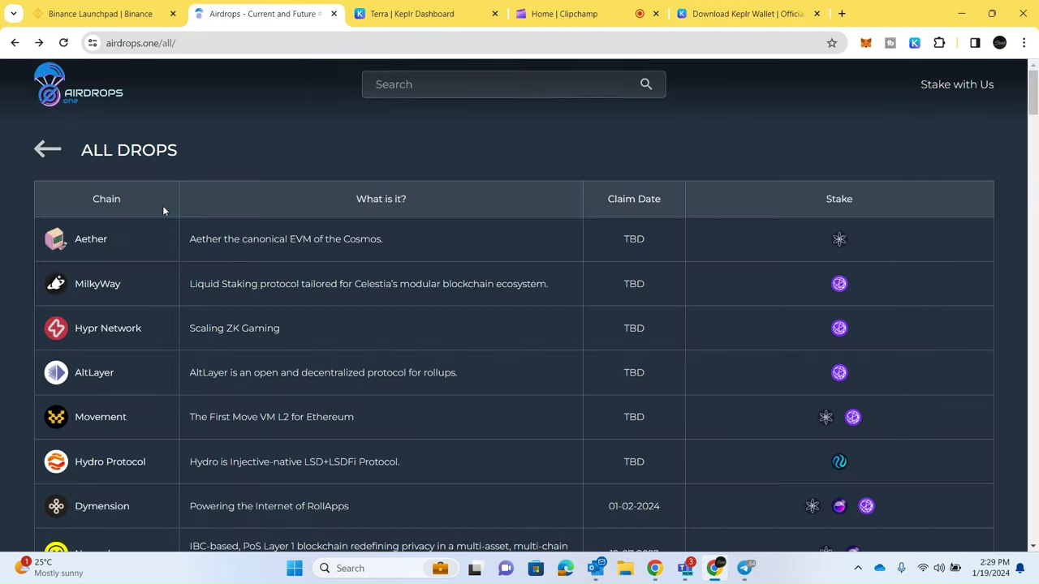
{"action": "scroll", "coordinate": [827, 276], "scroll_direction": "down", "scroll_amount": 5}
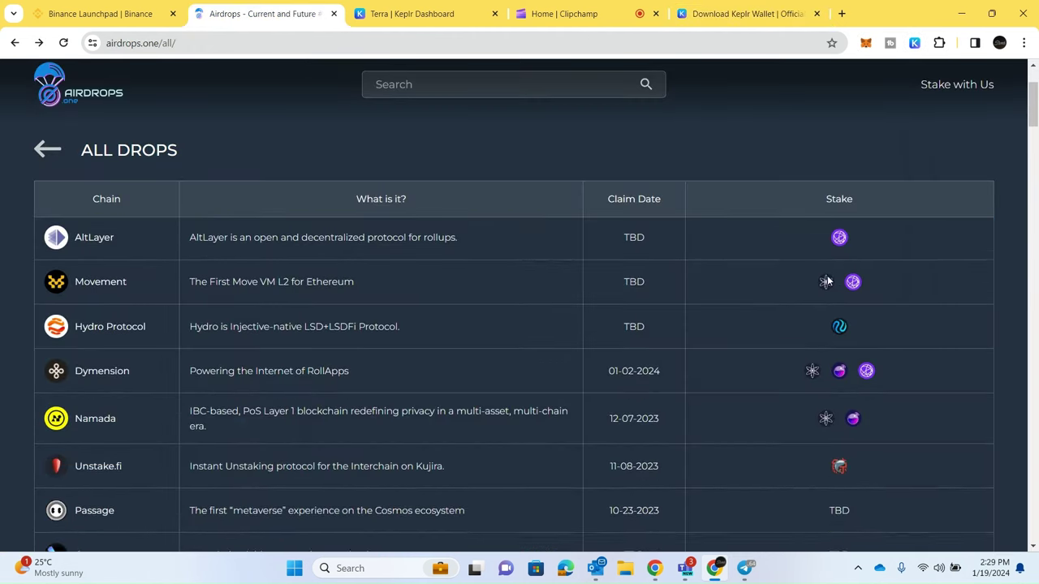
{"action": "scroll", "coordinate": [731, 276], "scroll_direction": "up", "scroll_amount": 5}
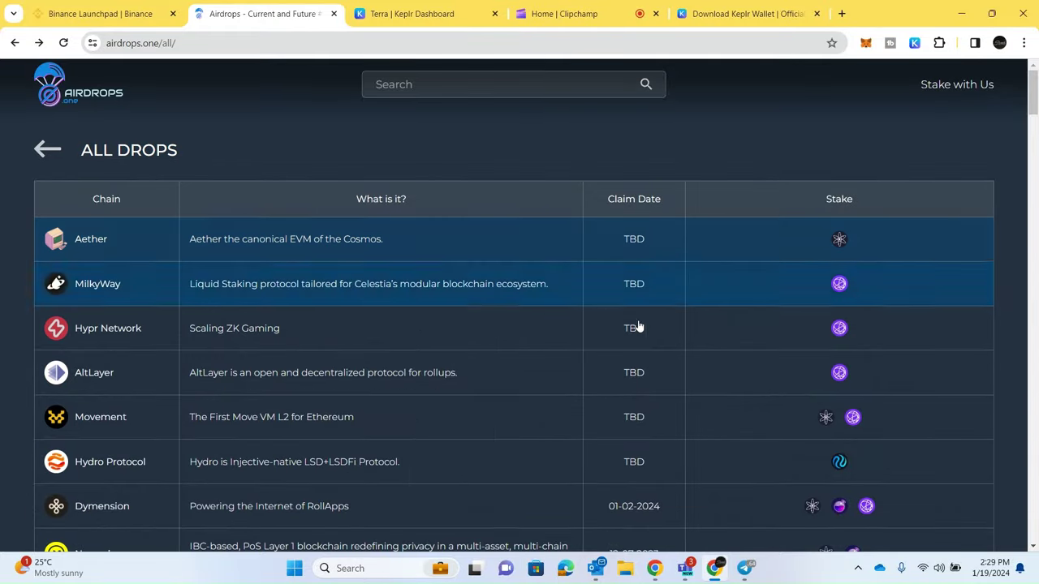
{"action": "scroll", "coordinate": [649, 349], "scroll_direction": "down", "scroll_amount": 1}
{"action": "scroll", "coordinate": [679, 403], "scroll_direction": "down", "scroll_amount": 2}
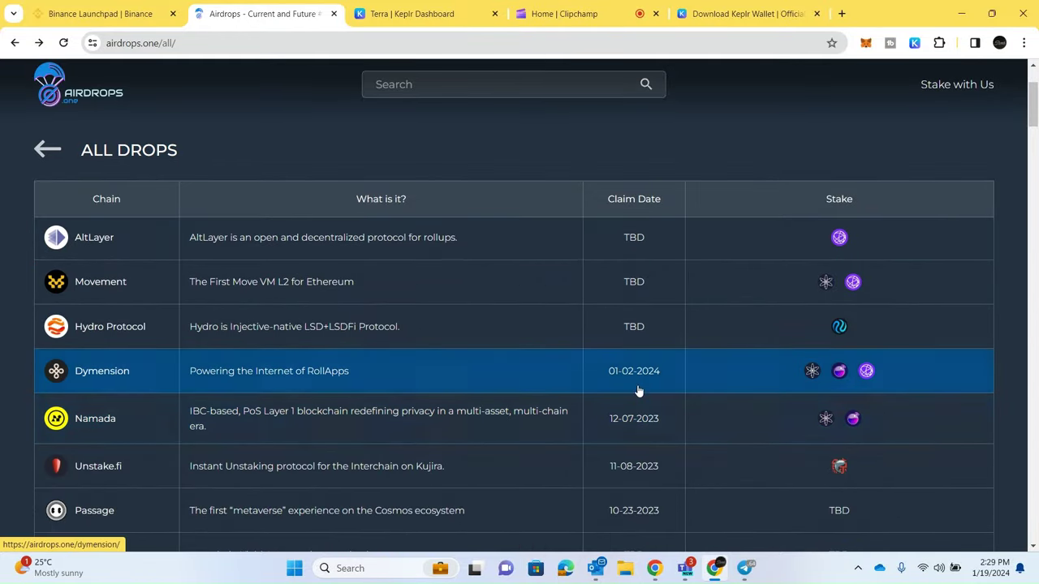
{"action": "scroll", "coordinate": [638, 391], "scroll_direction": "down", "scroll_amount": 1}
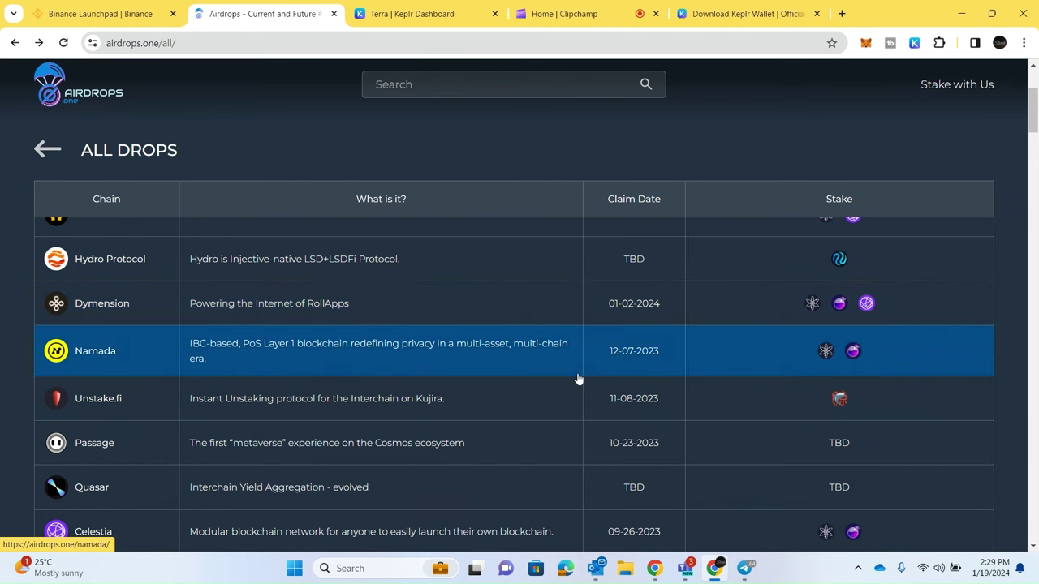
Search the web for "MAPOF ZONES" in a new tab and open the Map of zones Cosmos network explorer.
{"action": "left_click", "coordinate": [841, 14]}
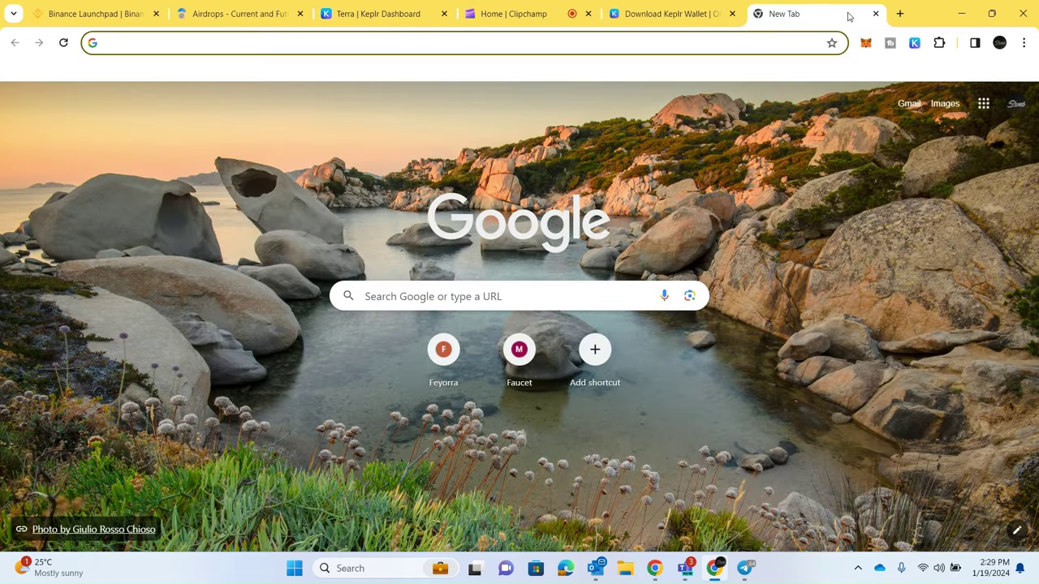
{"action": "type", "text": "map"}
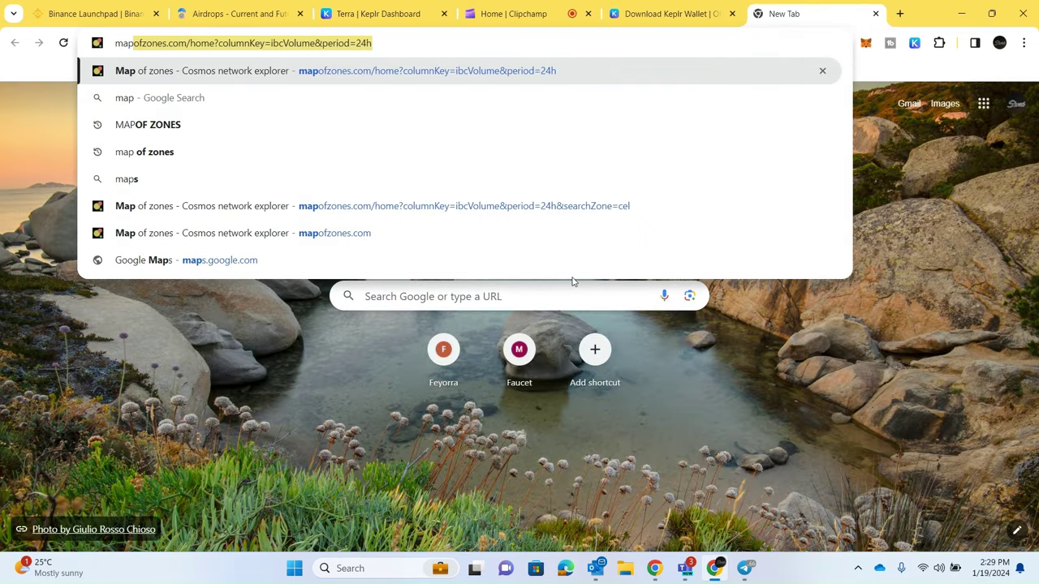
{"action": "left_click", "coordinate": [216, 125]}
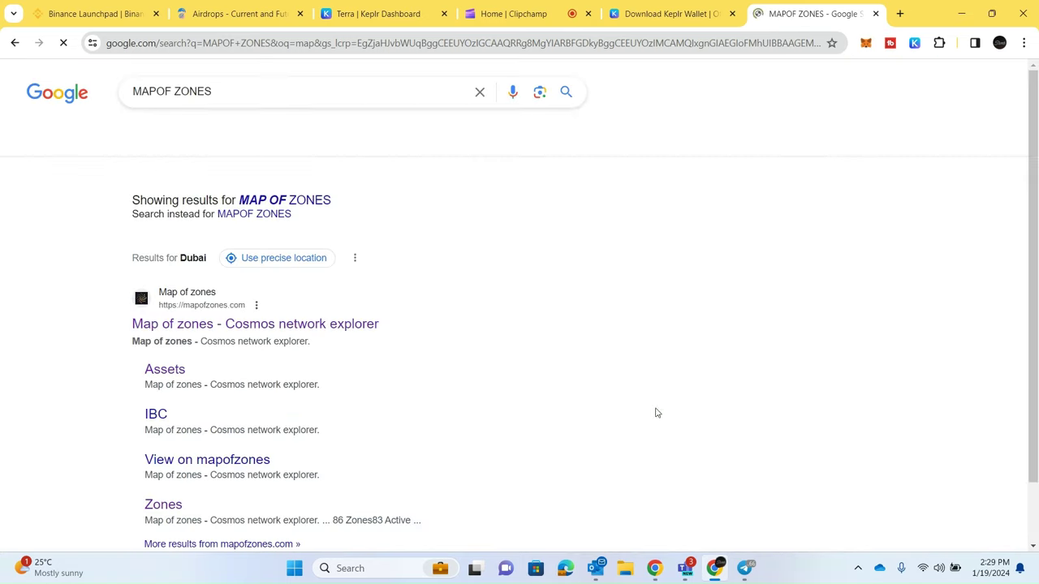
{"action": "left_click", "coordinate": [233, 325]}
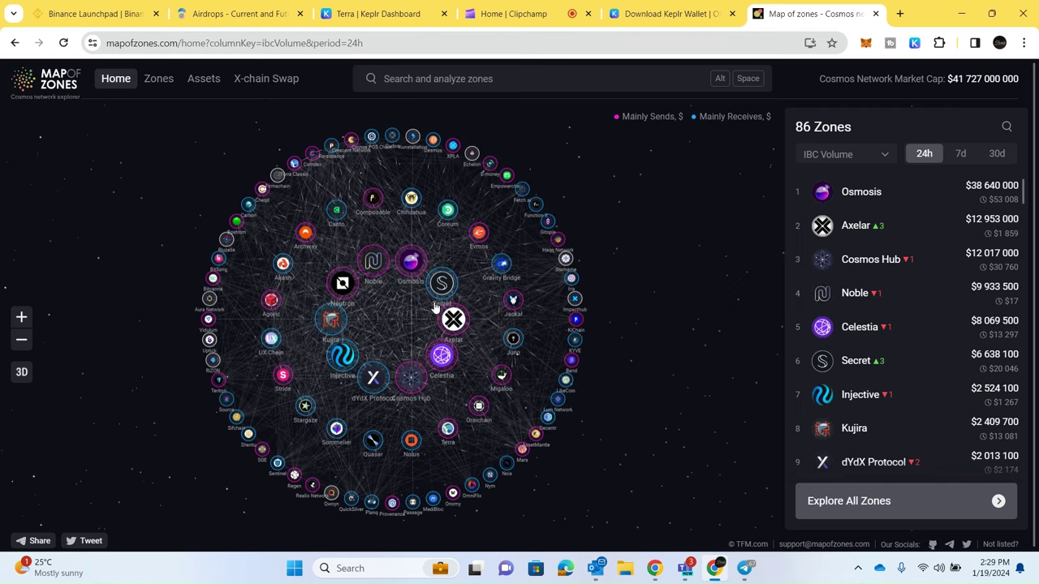
Search the zones list for "os" and view the Osmosis zone's overview and connections on the map.
{"action": "left_click", "coordinate": [1006, 126]}
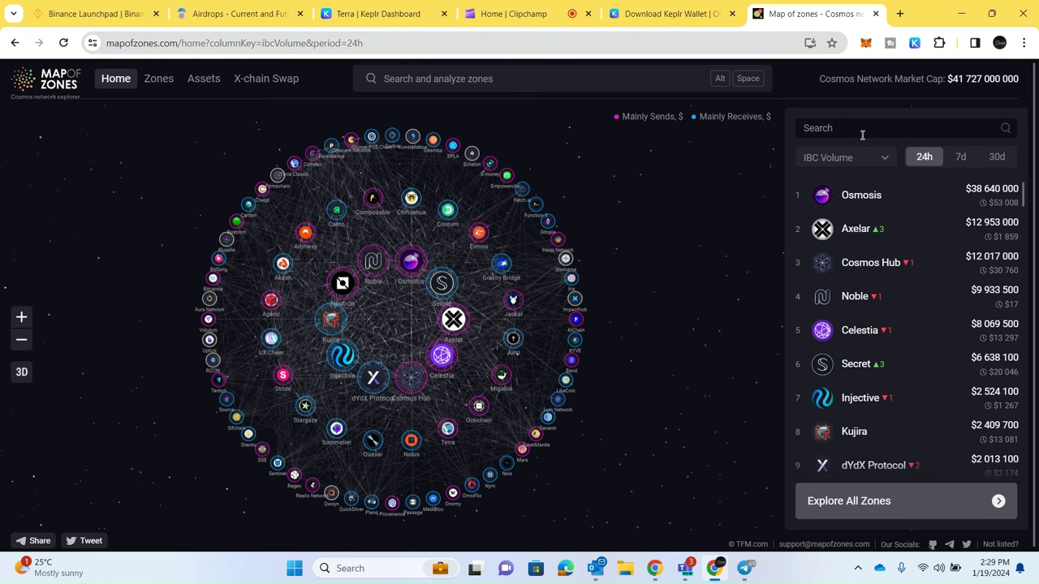
{"action": "type", "text": "os"}
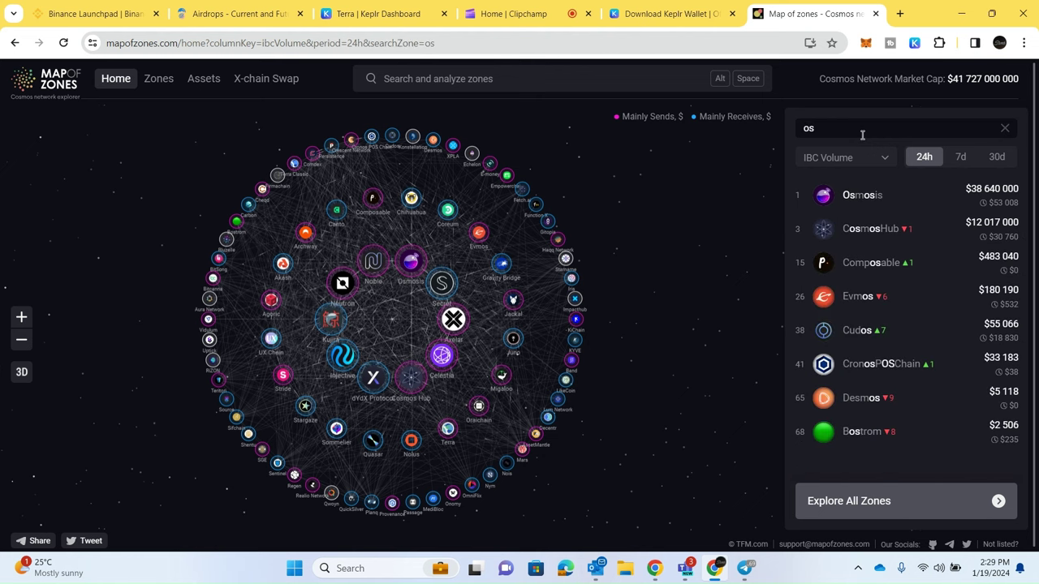
{"action": "left_click", "coordinate": [879, 196]}
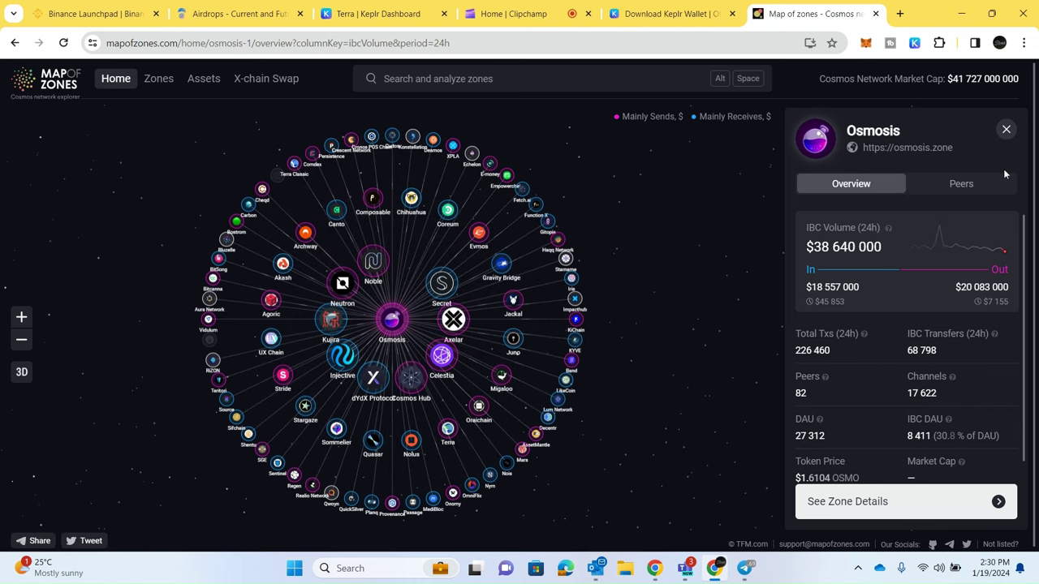
Close the Osmosis overview, search the zones for "inj" and view the Injective zone's overview and connections.
{"action": "left_click", "coordinate": [1007, 129]}
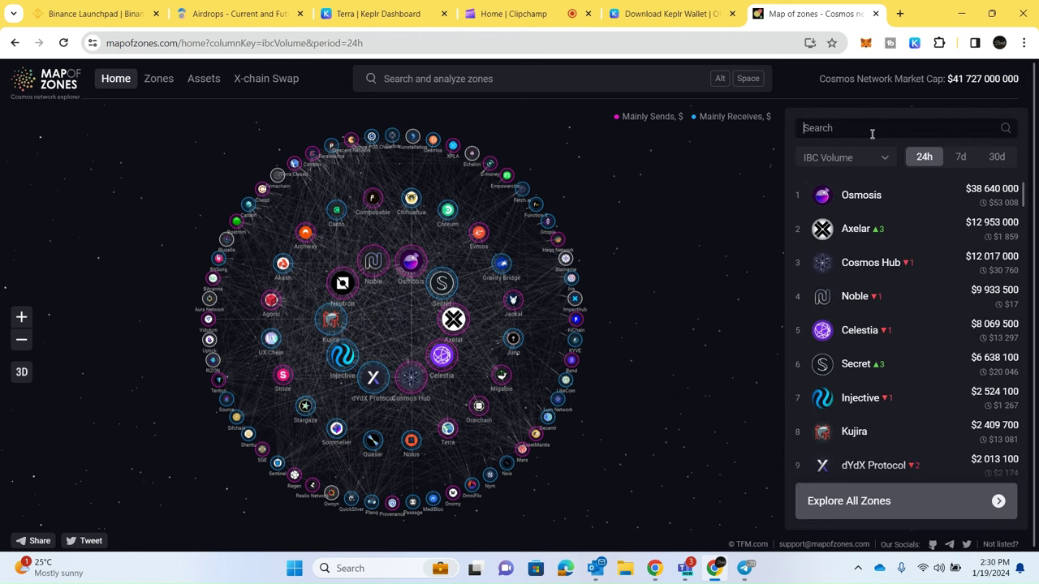
{"action": "type", "text": "inj"}
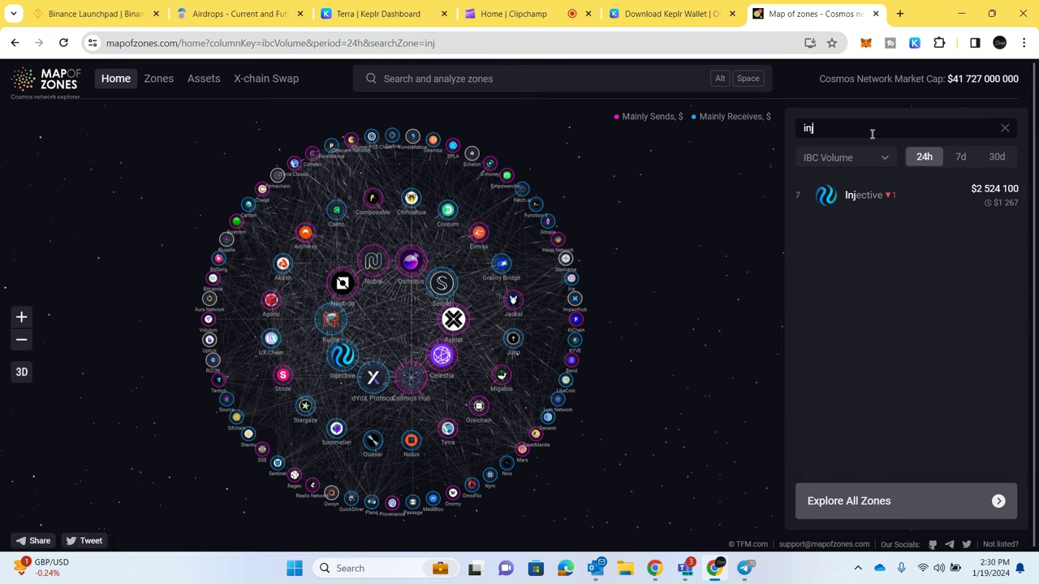
{"action": "left_click", "coordinate": [889, 194]}
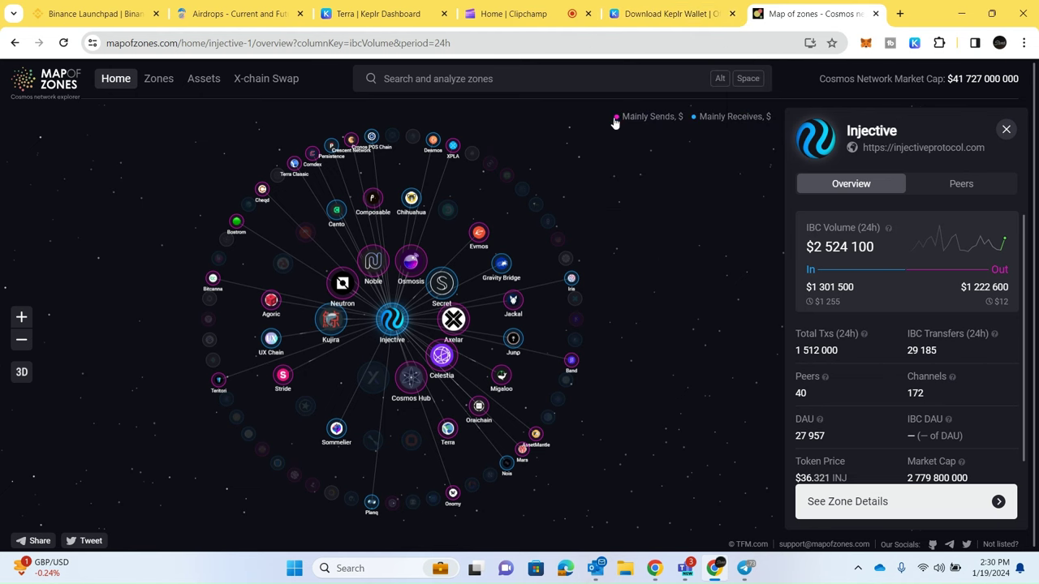
Go back to the Keplr download page, open the Keplr wallet extension and review the available asset balances.
{"action": "left_click", "coordinate": [667, 13]}
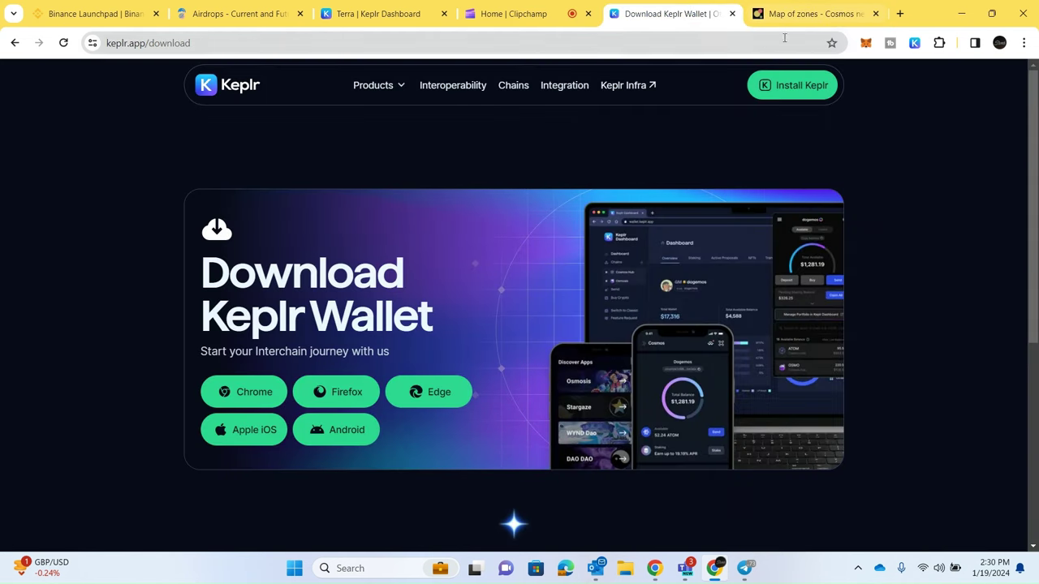
{"action": "left_click", "coordinate": [915, 43]}
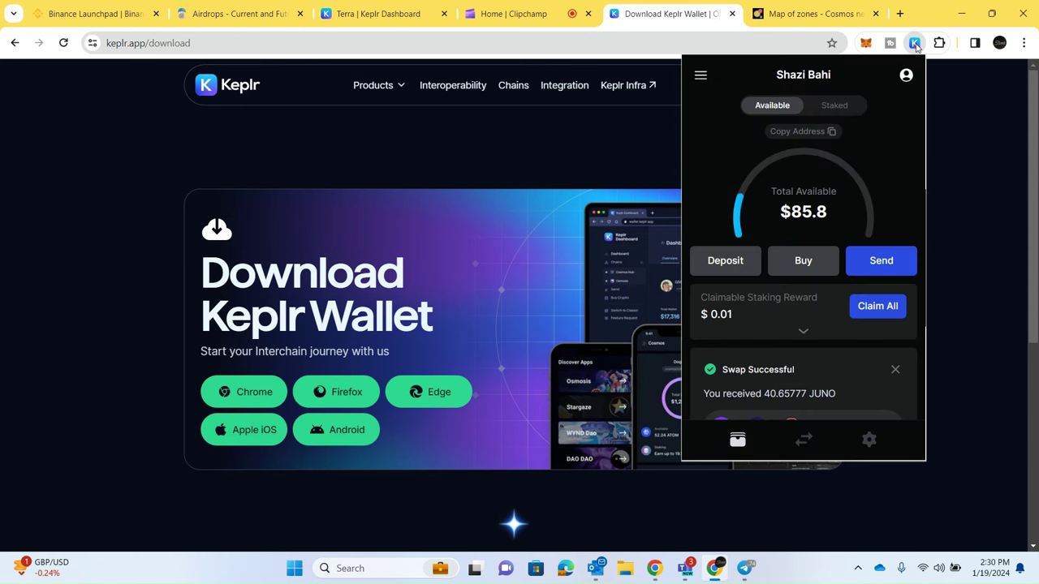
{"action": "scroll", "coordinate": [799, 329], "scroll_direction": "down", "scroll_amount": 1}
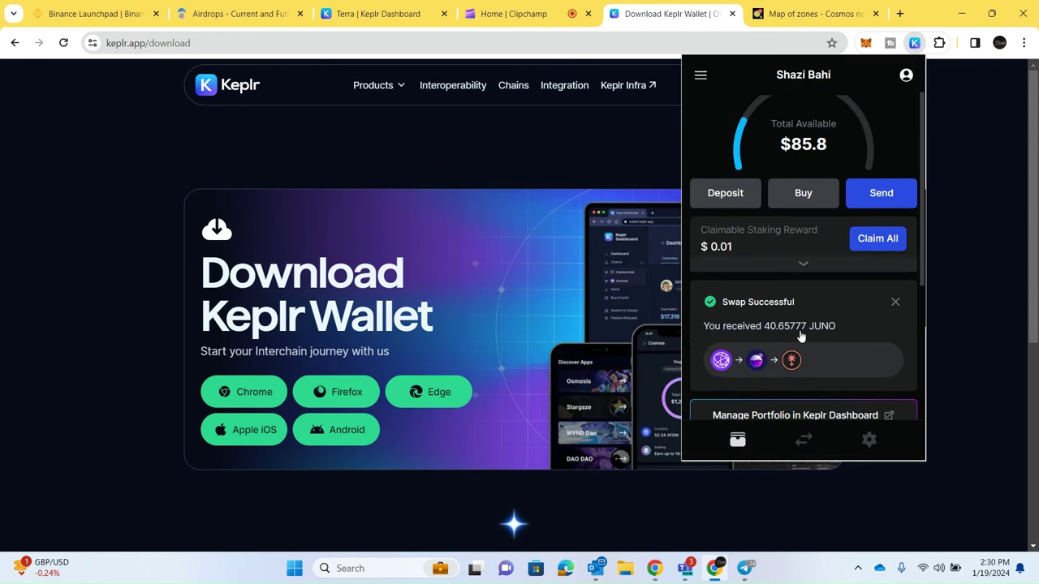
{"action": "scroll", "coordinate": [801, 335], "scroll_direction": "down", "scroll_amount": 1}
{"action": "scroll", "coordinate": [789, 345], "scroll_direction": "down", "scroll_amount": 2}
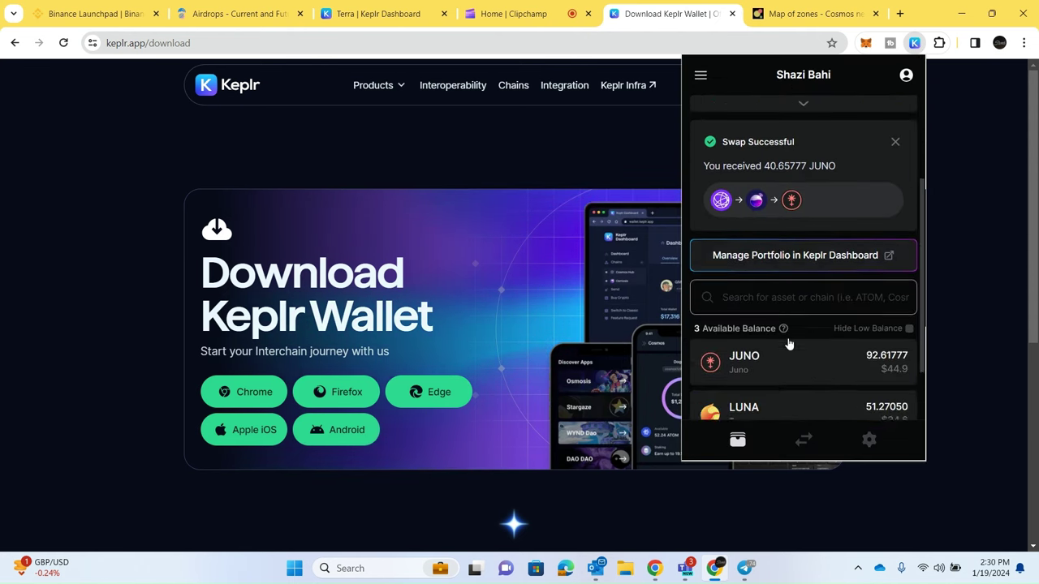
{"action": "scroll", "coordinate": [789, 345], "scroll_direction": "down", "scroll_amount": 1}
{"action": "scroll", "coordinate": [788, 343], "scroll_direction": "up", "scroll_amount": 5}
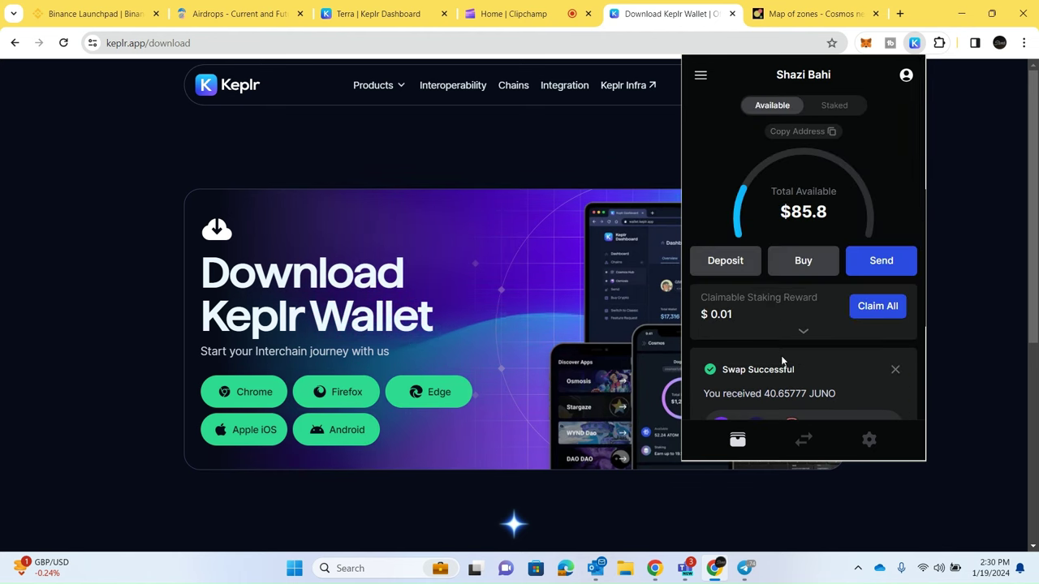
{"action": "scroll", "coordinate": [782, 360], "scroll_direction": "down", "scroll_amount": 3}
{"action": "scroll", "coordinate": [787, 365], "scroll_direction": "down", "scroll_amount": 2}
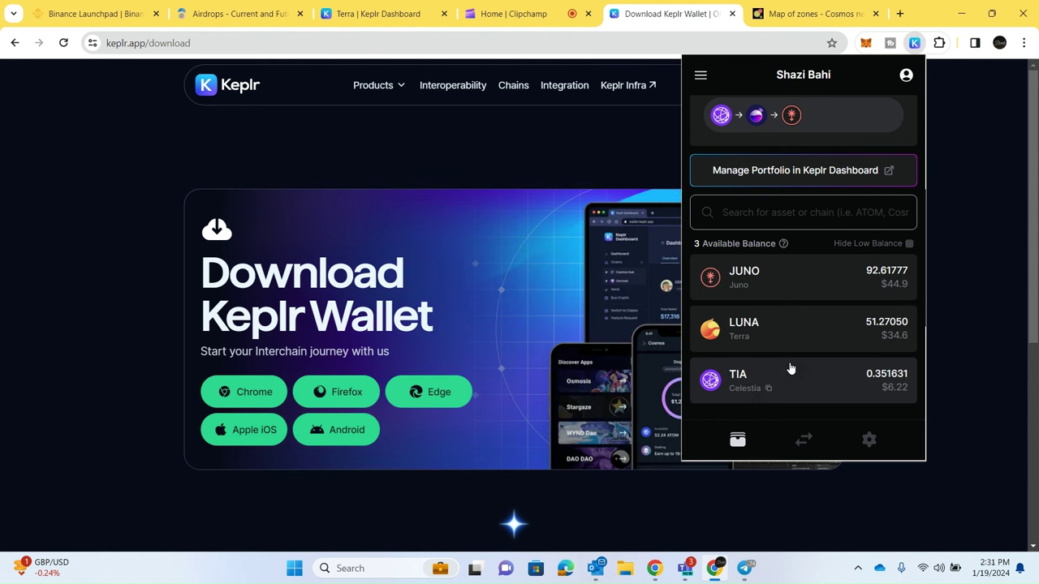
Open the Keplr Dashboard from the wallet extension to manage the portfolio.
{"action": "scroll", "coordinate": [791, 369], "scroll_direction": "up", "scroll_amount": 2}
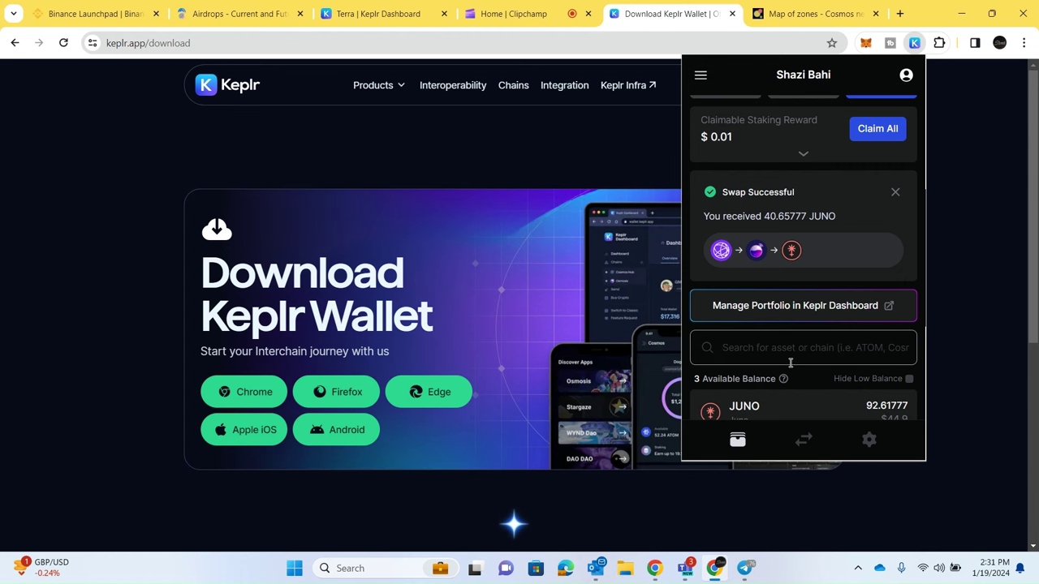
{"action": "left_click", "coordinate": [794, 307]}
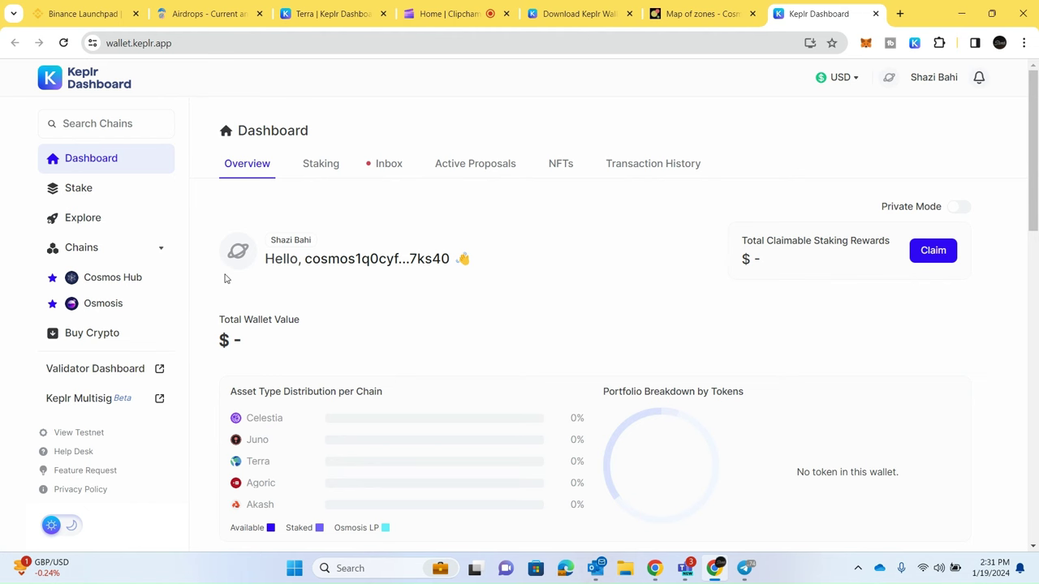
Switch to the Binance site, open its Earn page and search the earning products for "LUN".
{"action": "left_click", "coordinate": [85, 13]}
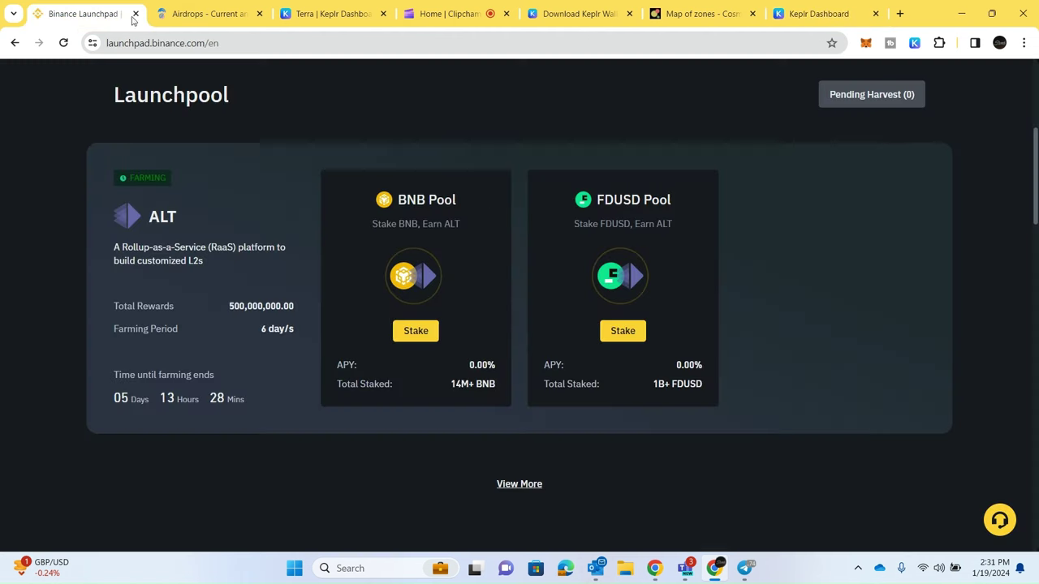
{"action": "scroll", "coordinate": [487, 159], "scroll_direction": "up", "scroll_amount": 3}
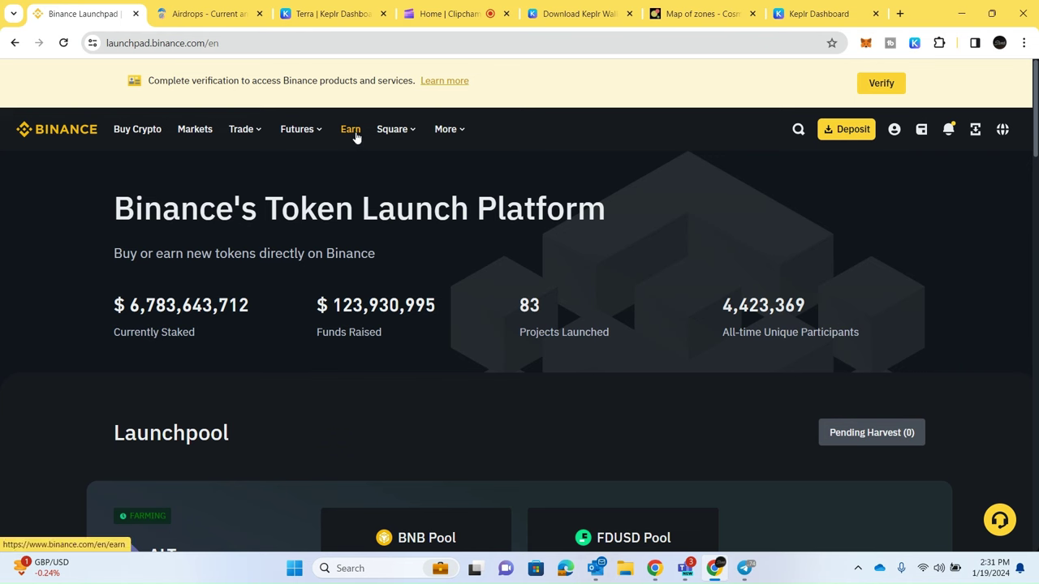
{"action": "left_click", "coordinate": [355, 135]}
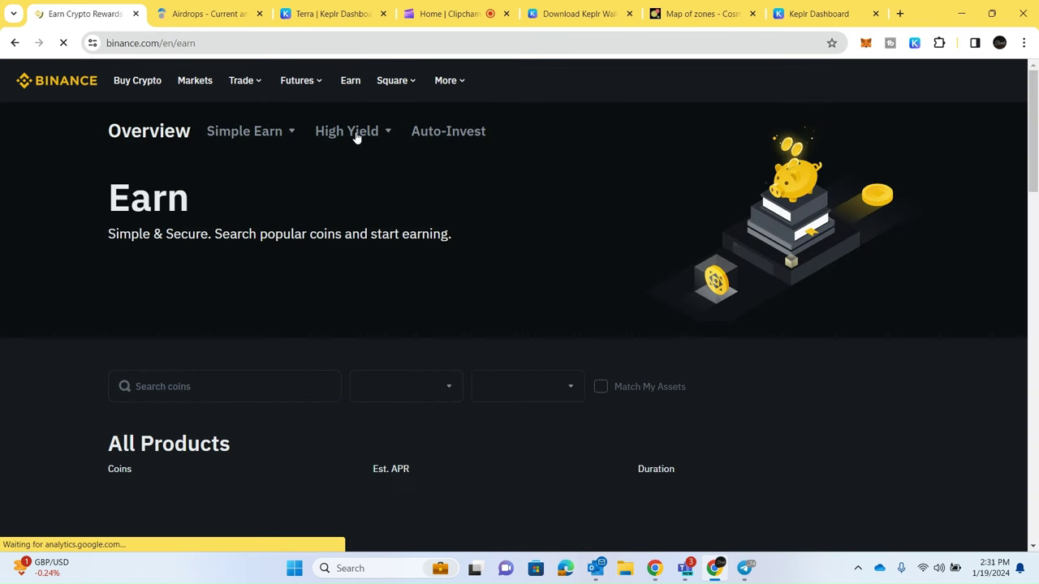
{"action": "left_click", "coordinate": [228, 425]}
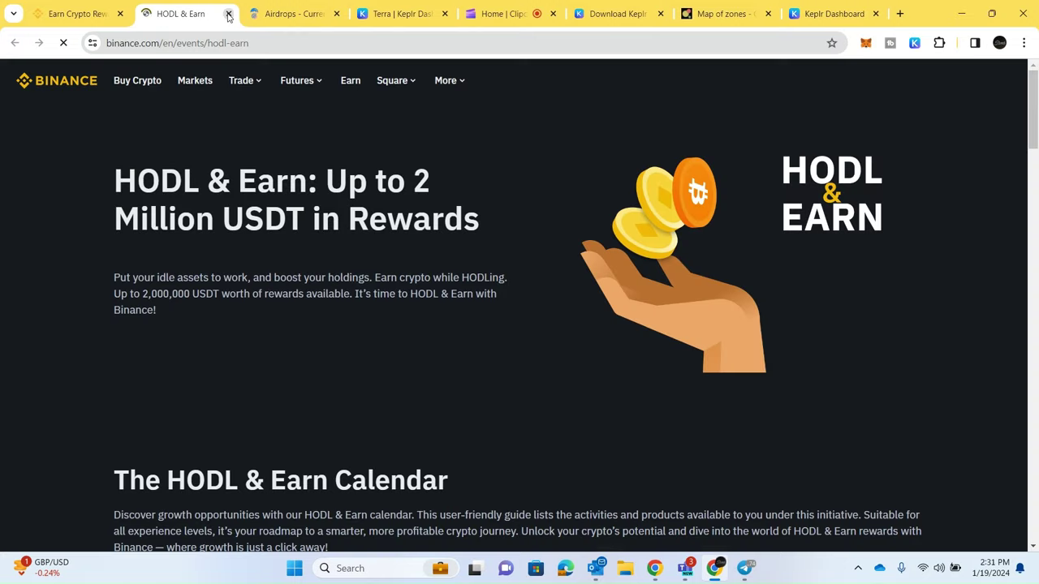
{"action": "left_click", "coordinate": [229, 16]}
{"action": "scroll", "coordinate": [243, 325], "scroll_direction": "down", "scroll_amount": 4}
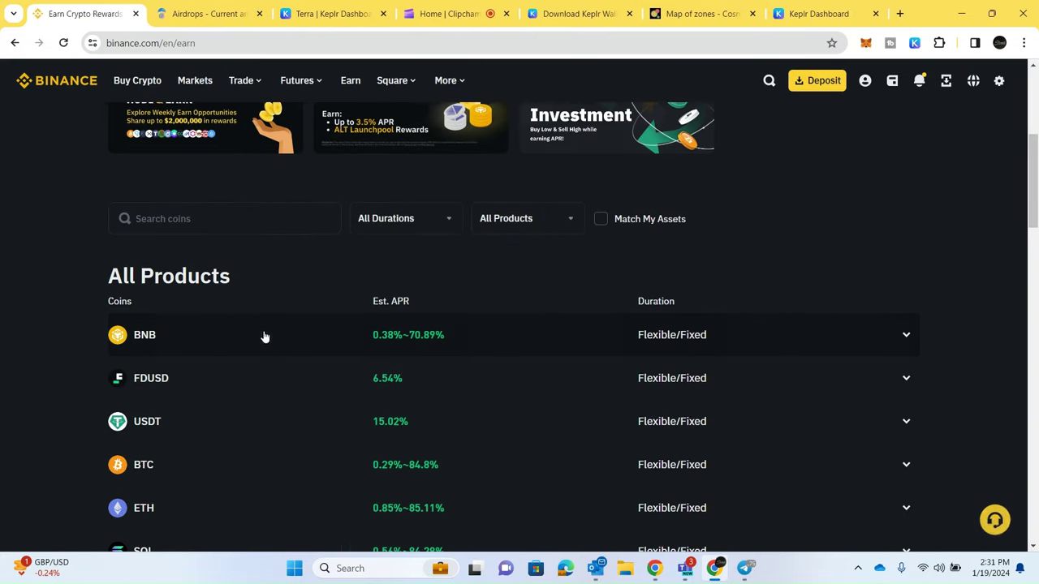
{"action": "type", "text": "LUN"}
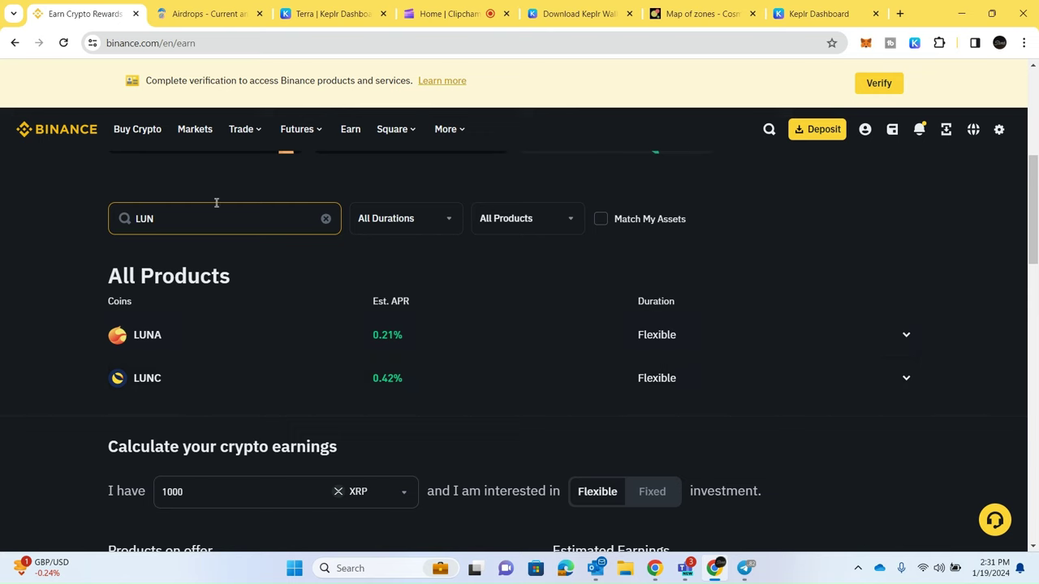
Return to the Keplr Dashboard, search its chains for "lun" and open the Terra chain page.
{"action": "left_click", "coordinate": [812, 9]}
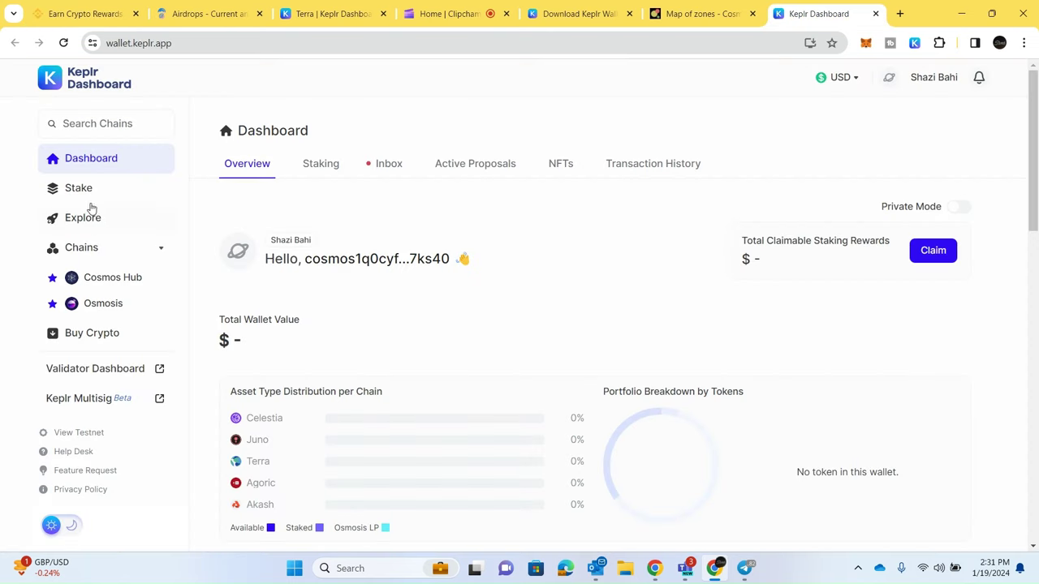
{"action": "left_click", "coordinate": [153, 254]}
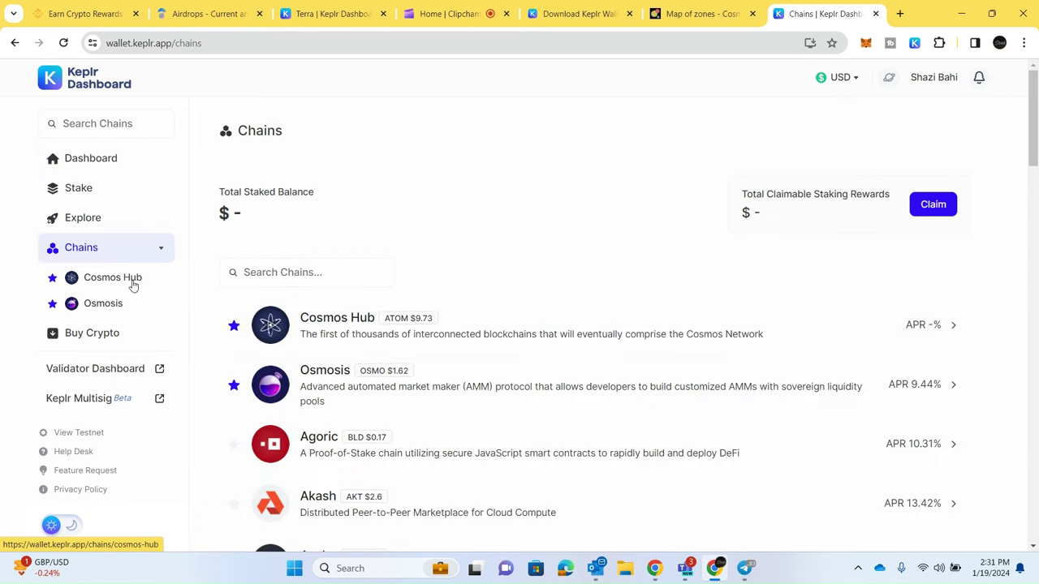
{"action": "left_click", "coordinate": [322, 277]}
{"action": "type", "text": "ly"}
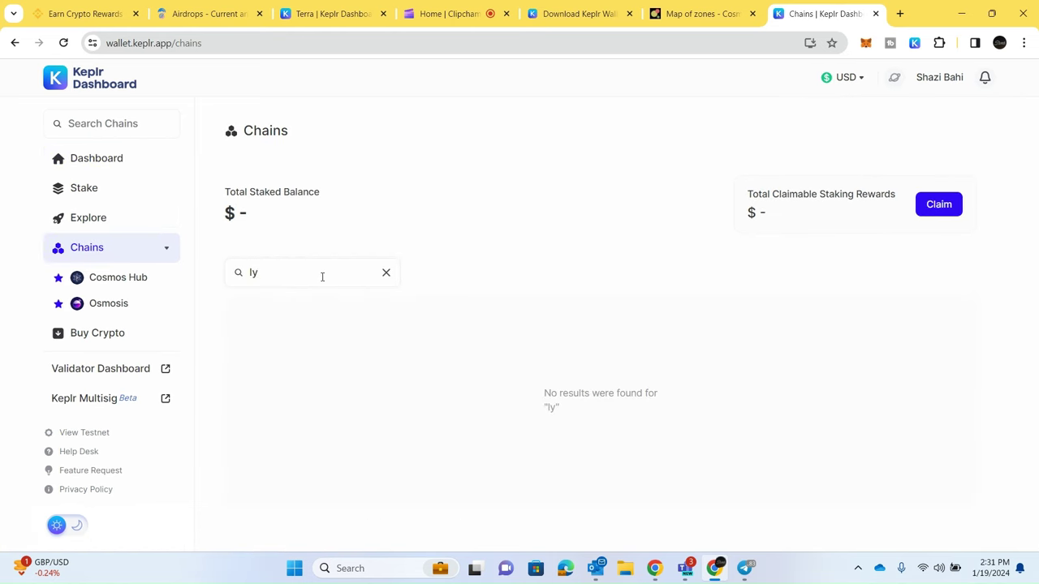
{"action": "type", "text": "un"}
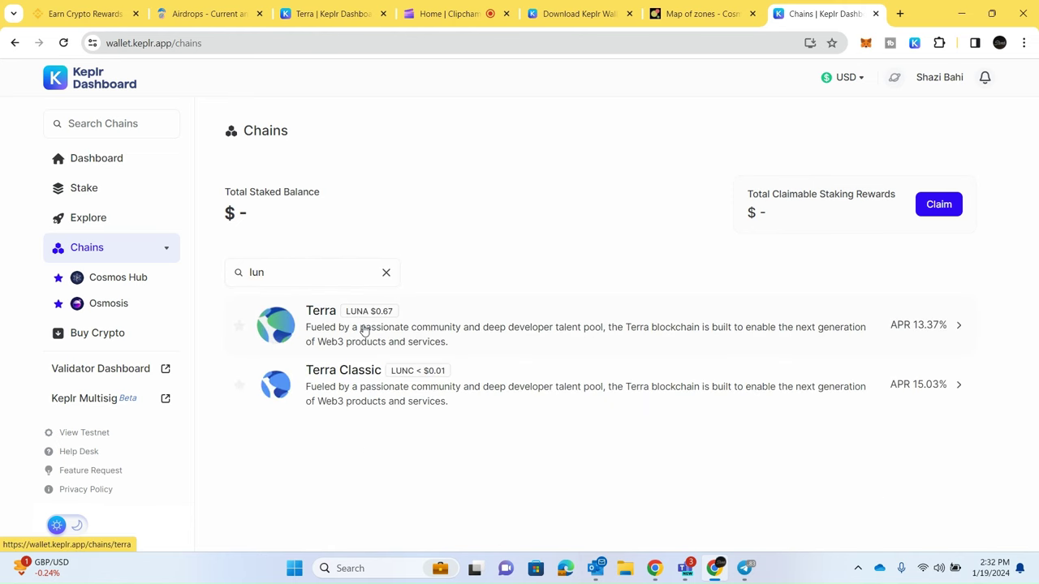
{"action": "left_click", "coordinate": [364, 330]}
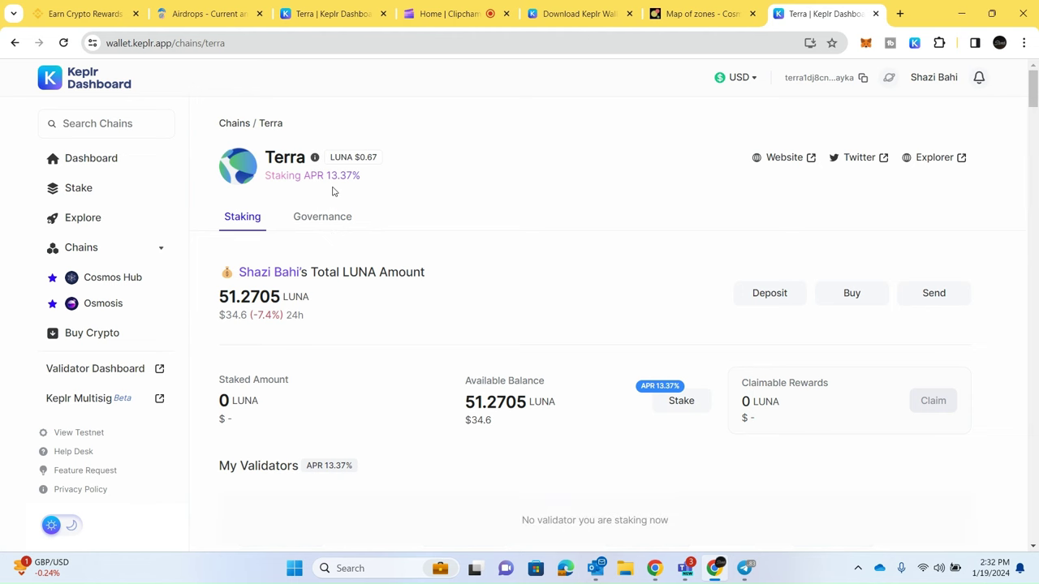
Compare LUNA's estimated APR on Binance Earn with Terra's staking APR in the Keplr Dashboard.
{"action": "left_click", "coordinate": [84, 13]}
{"action": "mouse_move", "coordinate": [240, 129]}
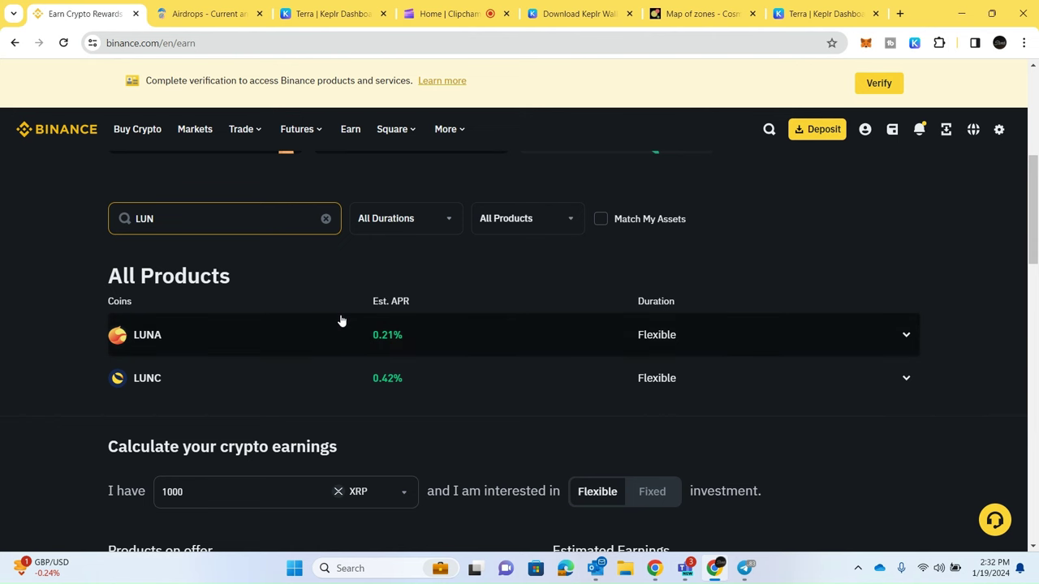
{"action": "key", "text": "ctrl+9"}
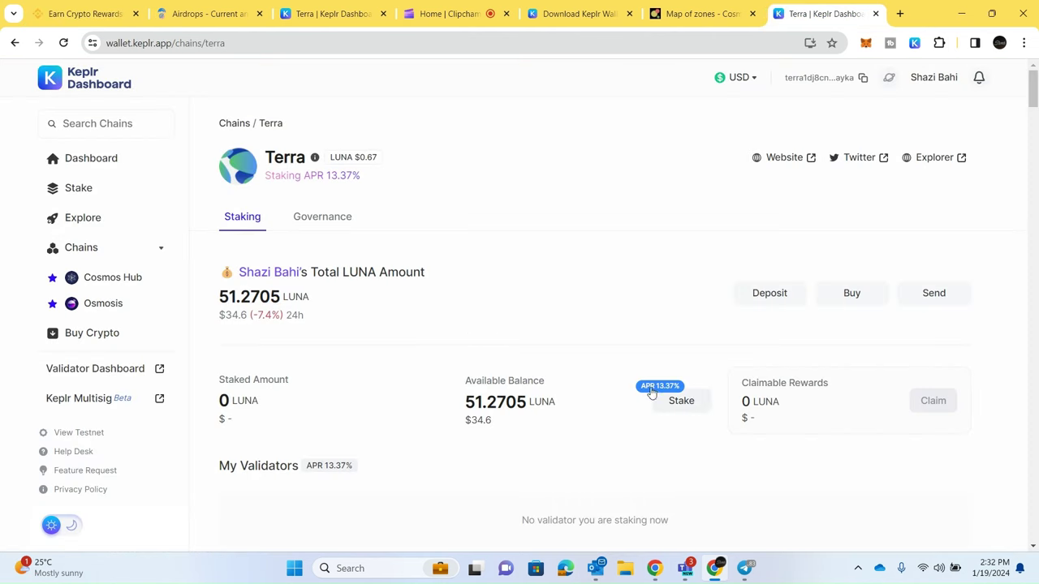
In the airdrops.one list of all drops, open the LUNA tag and review the airdrops that require staking it.
{"action": "left_click", "coordinate": [233, 14]}
{"action": "scroll", "coordinate": [807, 425], "scroll_direction": "down", "scroll_amount": 3}
{"action": "scroll", "coordinate": [806, 425], "scroll_direction": "down", "scroll_amount": 2}
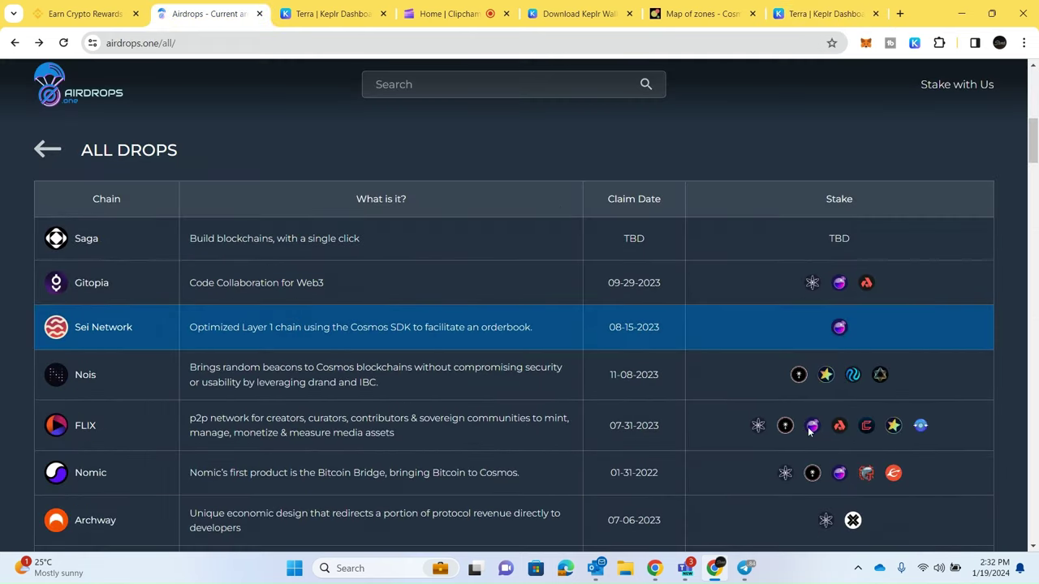
{"action": "scroll", "coordinate": [889, 476], "scroll_direction": "down", "scroll_amount": 4}
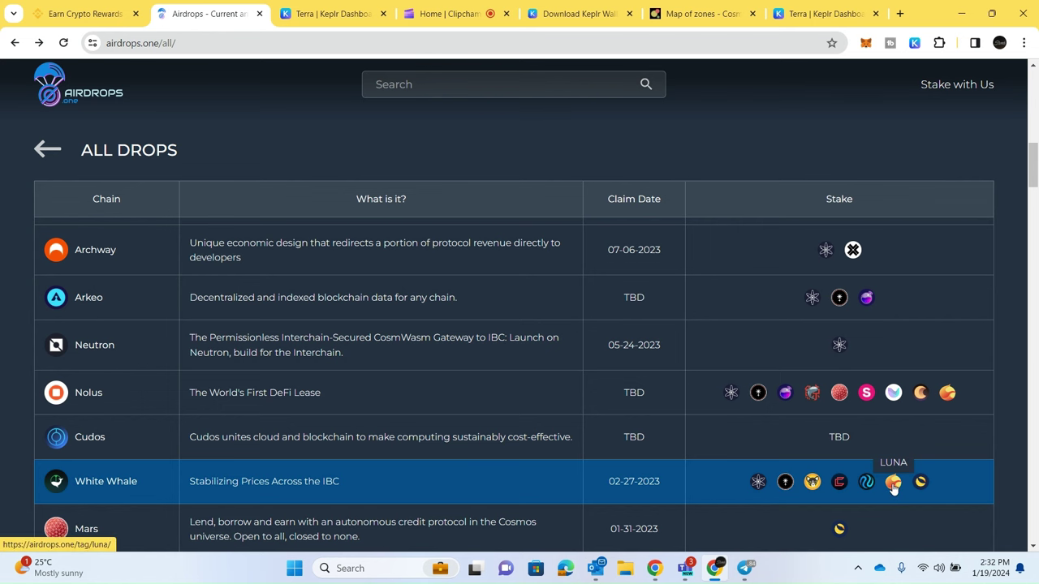
{"action": "left_click", "coordinate": [892, 483]}
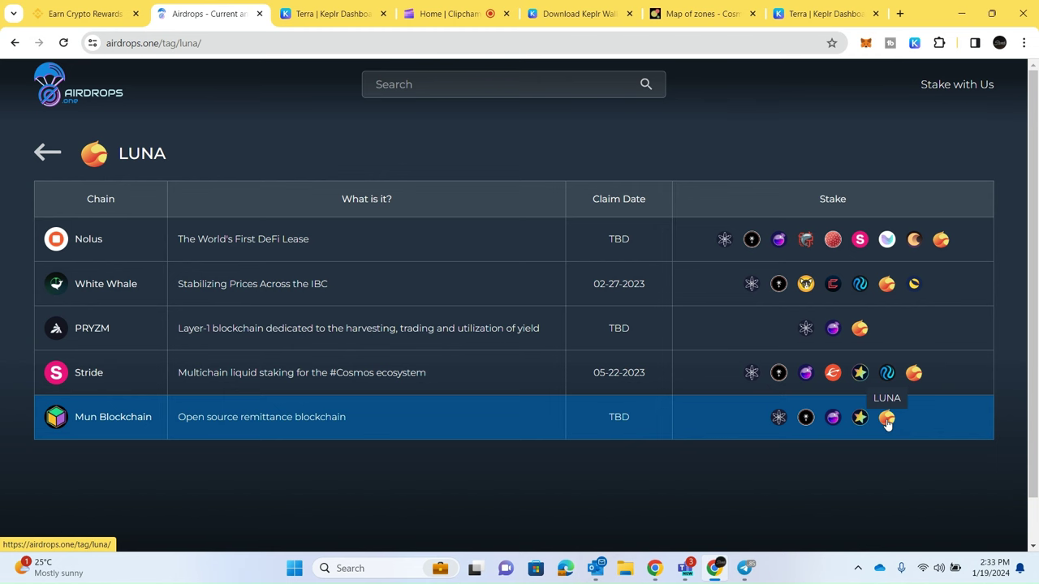
Return to the Terra page in the Keplr Dashboard and start staking LUNA to view the list of validators.
{"action": "left_click", "coordinate": [801, 17]}
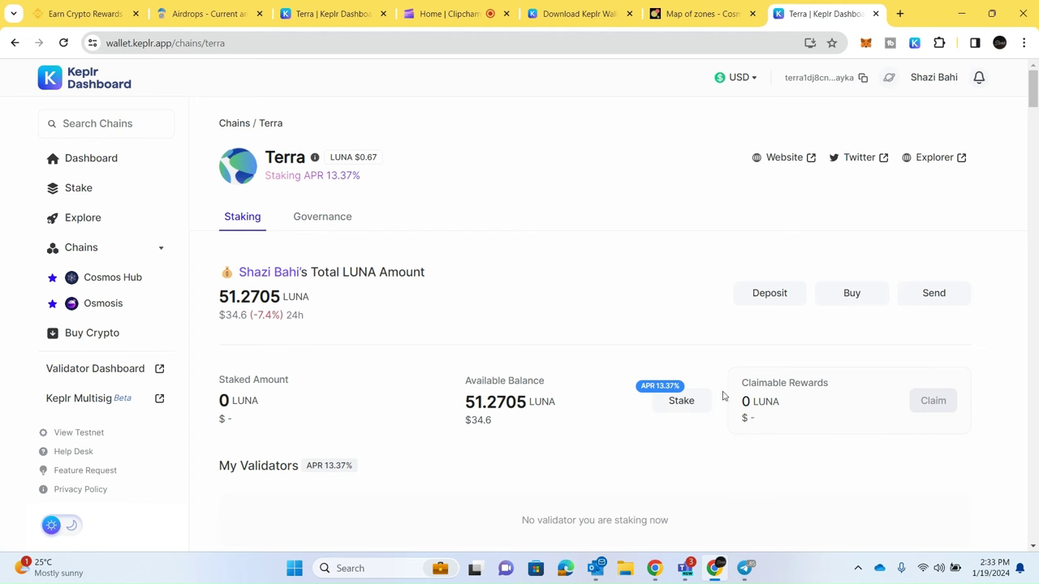
{"action": "left_click", "coordinate": [682, 401]}
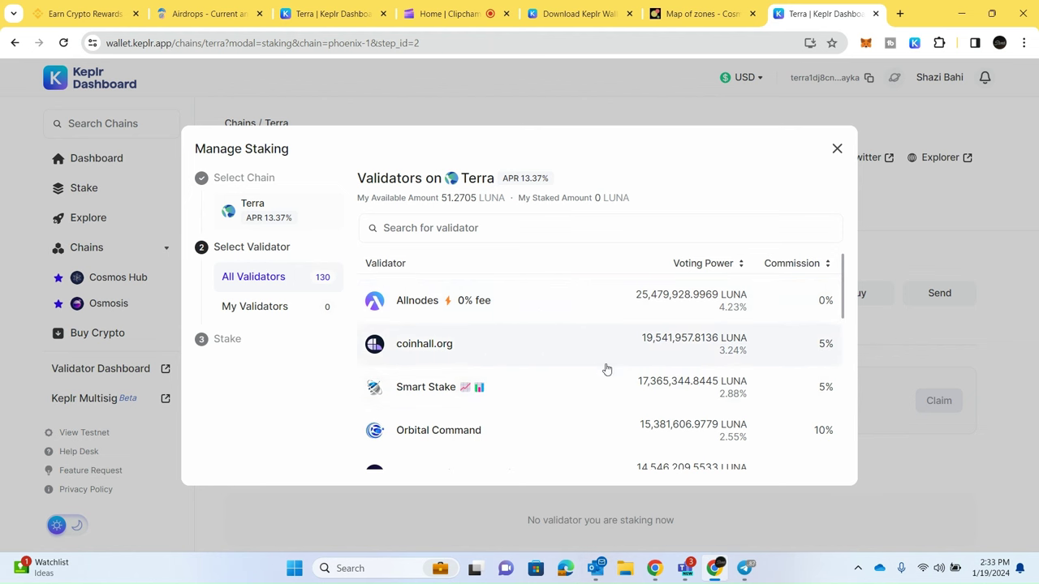
{"action": "scroll", "coordinate": [591, 373], "scroll_direction": "down", "scroll_amount": 1}
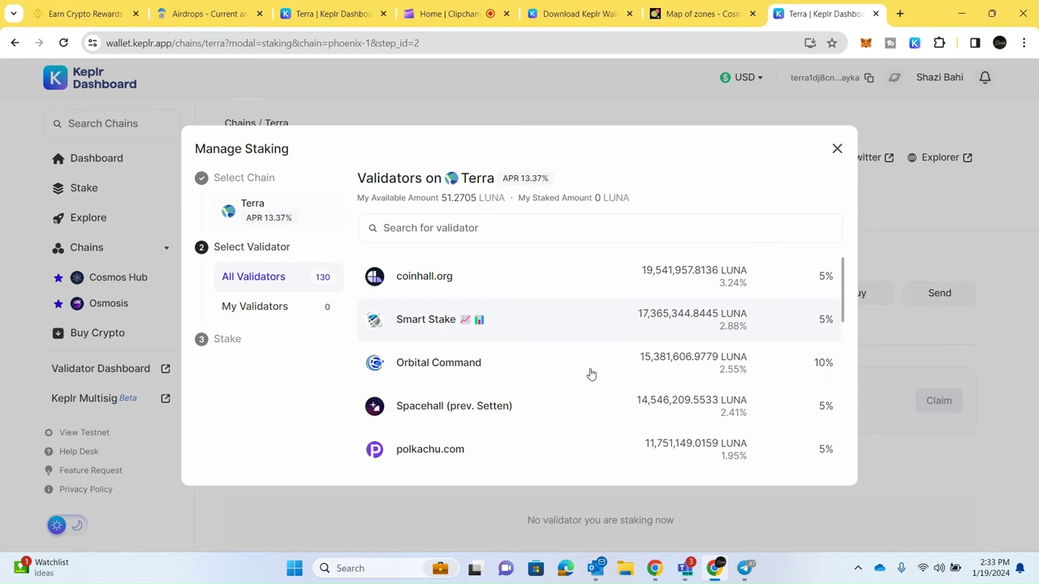
{"action": "scroll", "coordinate": [617, 379], "scroll_direction": "up", "scroll_amount": 1}
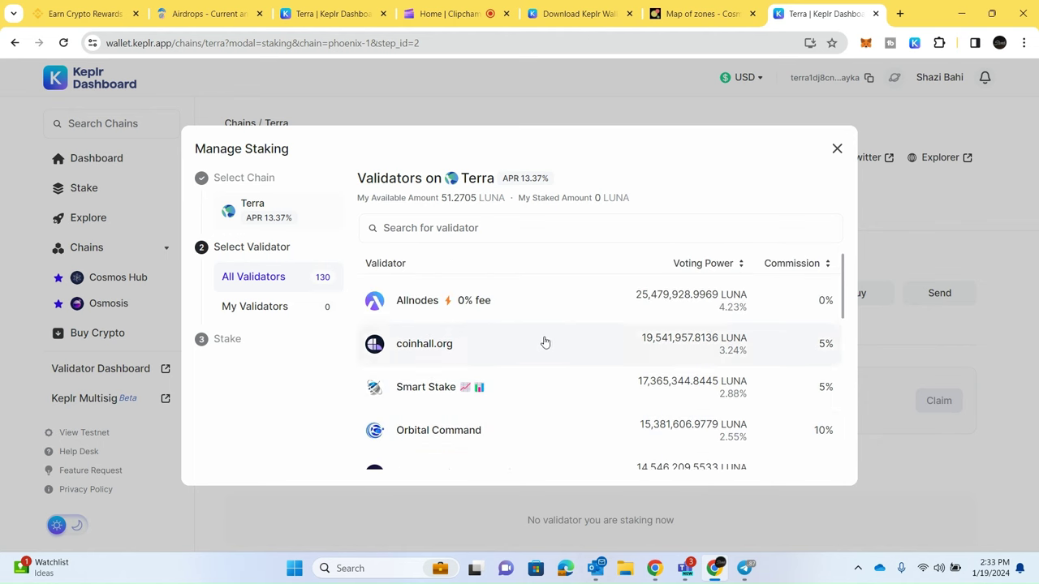
{"action": "left_click", "coordinate": [524, 311]}
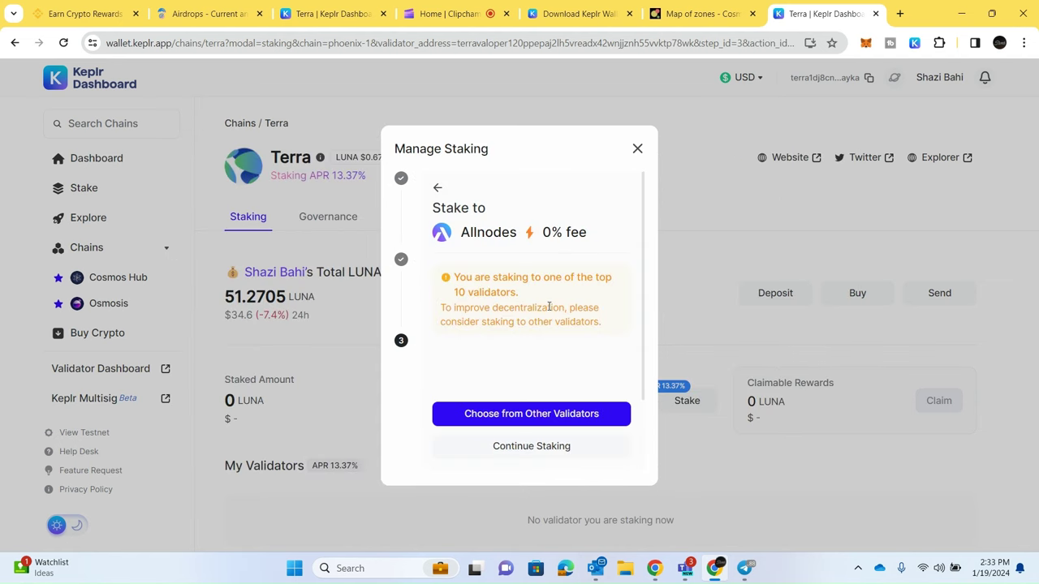
{"action": "left_click_drag", "start_coordinate": [531, 299], "coordinate": [612, 324]}
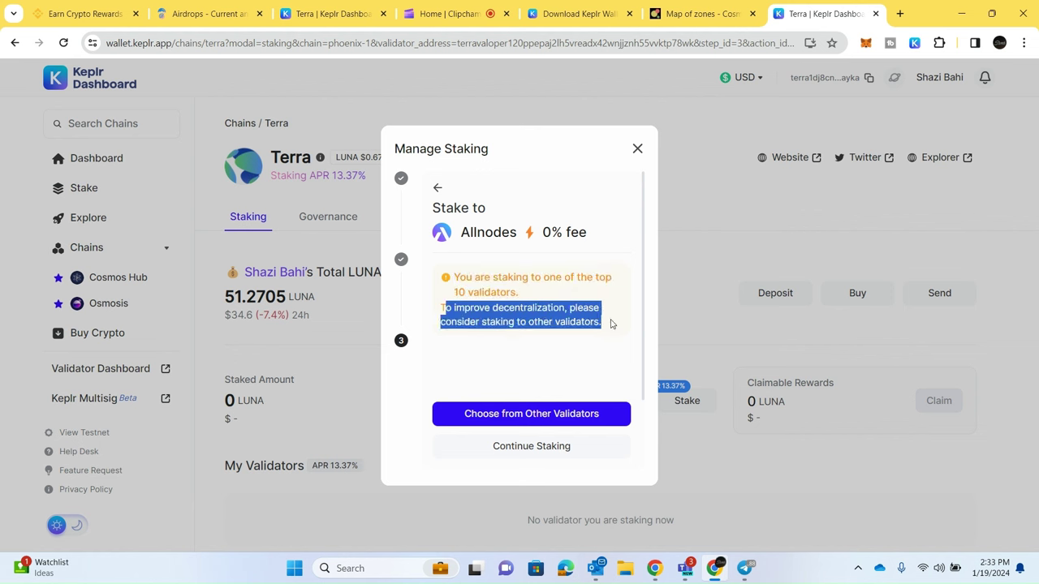
{"action": "left_click", "coordinate": [438, 188]}
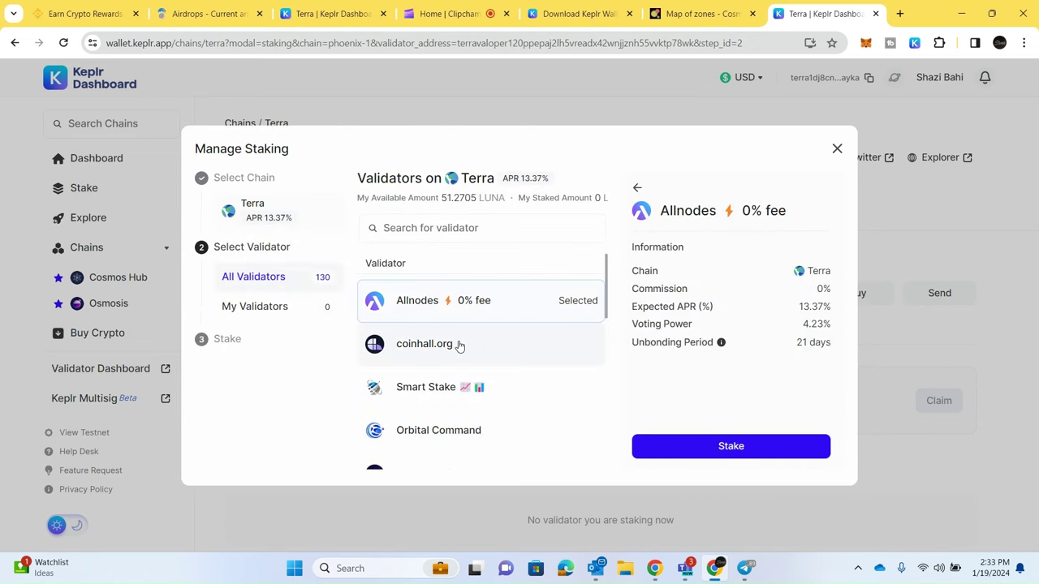
{"action": "scroll", "coordinate": [459, 345], "scroll_direction": "down", "scroll_amount": 5}
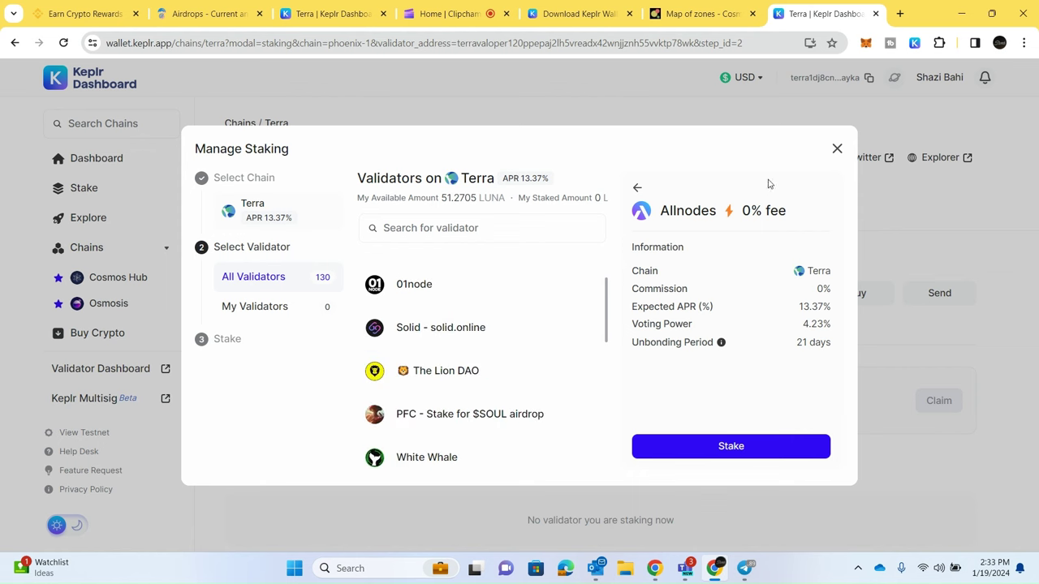
{"action": "left_click", "coordinate": [837, 149]}
Compare the commissions and voting power of the Terra validators and select Aardvark.
{"action": "scroll", "coordinate": [483, 406], "scroll_direction": "down", "scroll_amount": 1}
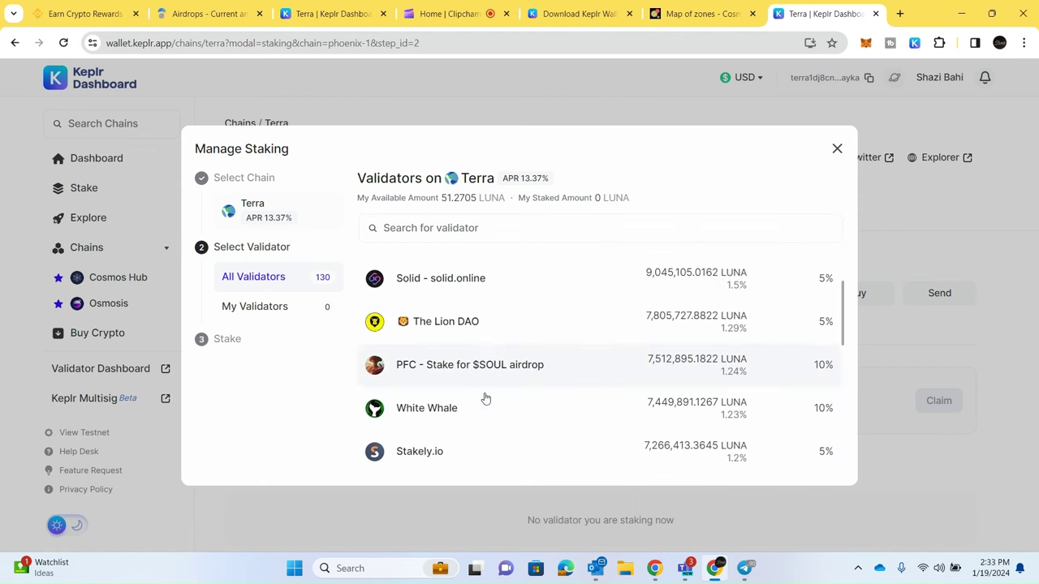
{"action": "scroll", "coordinate": [485, 398], "scroll_direction": "down", "scroll_amount": 2}
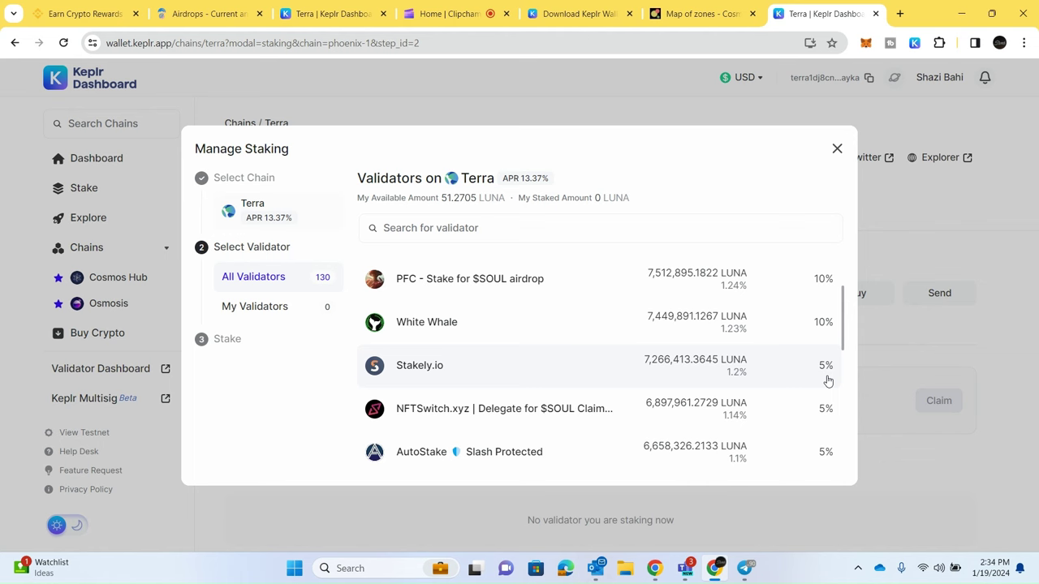
{"action": "scroll", "coordinate": [789, 378], "scroll_direction": "down", "scroll_amount": 1}
{"action": "scroll", "coordinate": [791, 379], "scroll_direction": "up", "scroll_amount": 1}
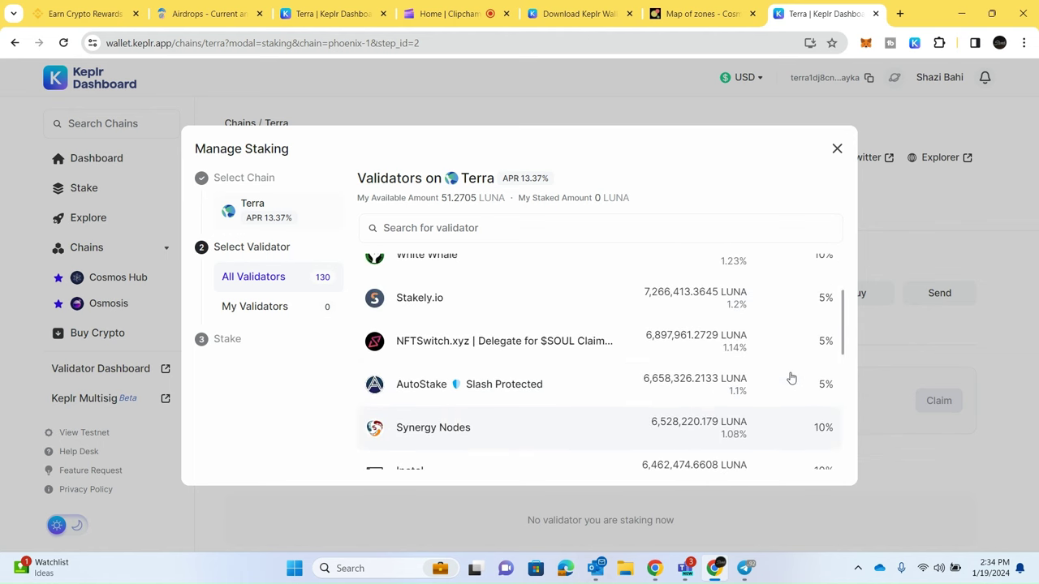
{"action": "scroll", "coordinate": [788, 377], "scroll_direction": "down", "scroll_amount": 2}
{"action": "scroll", "coordinate": [722, 391], "scroll_direction": "up", "scroll_amount": 1}
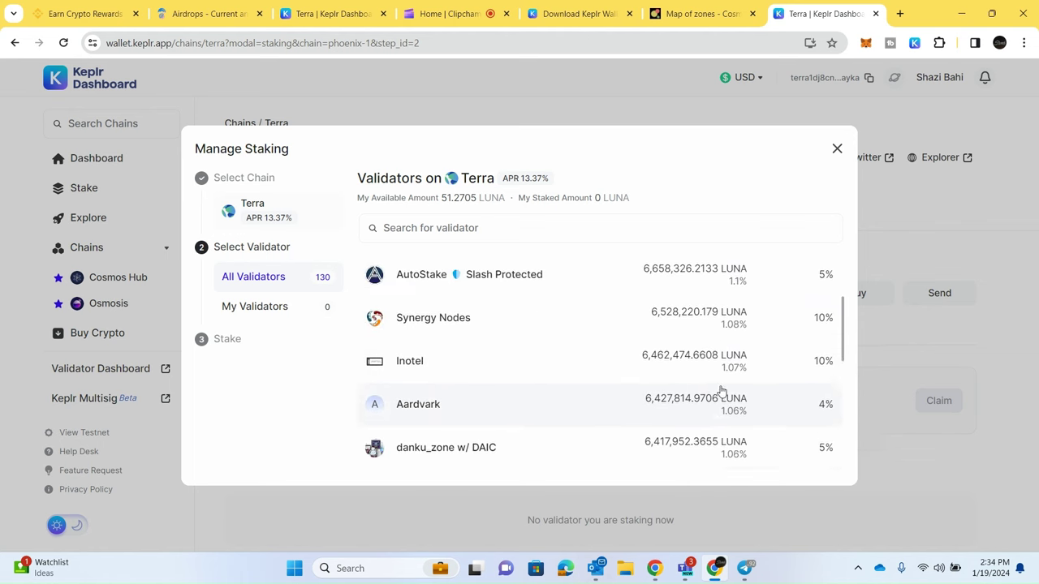
{"action": "scroll", "coordinate": [722, 391], "scroll_direction": "up", "scroll_amount": 1}
{"action": "scroll", "coordinate": [722, 390], "scroll_direction": "up", "scroll_amount": 1}
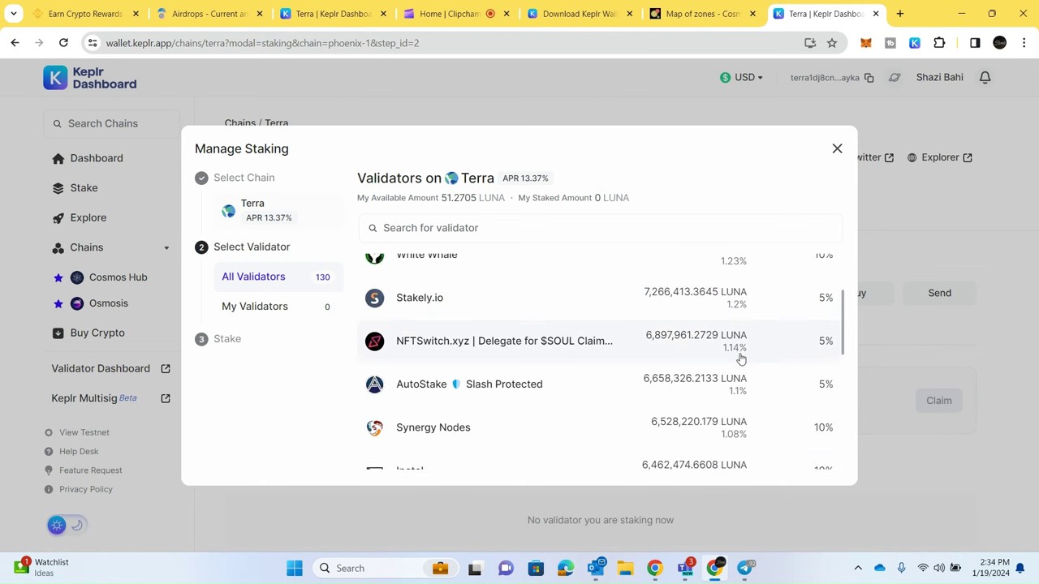
{"action": "scroll", "coordinate": [741, 359], "scroll_direction": "down", "scroll_amount": 2}
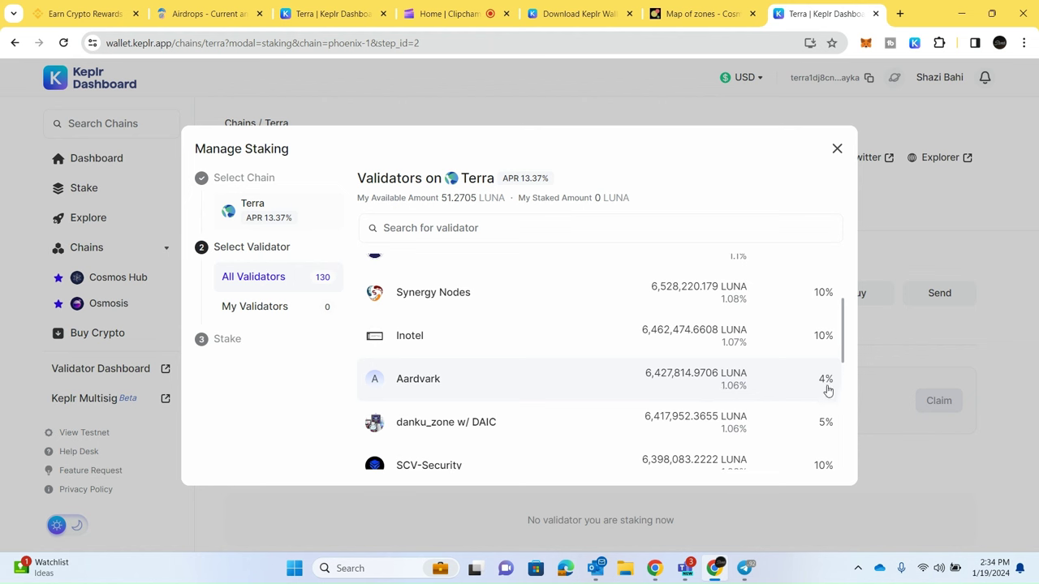
{"action": "left_click", "coordinate": [696, 387]}
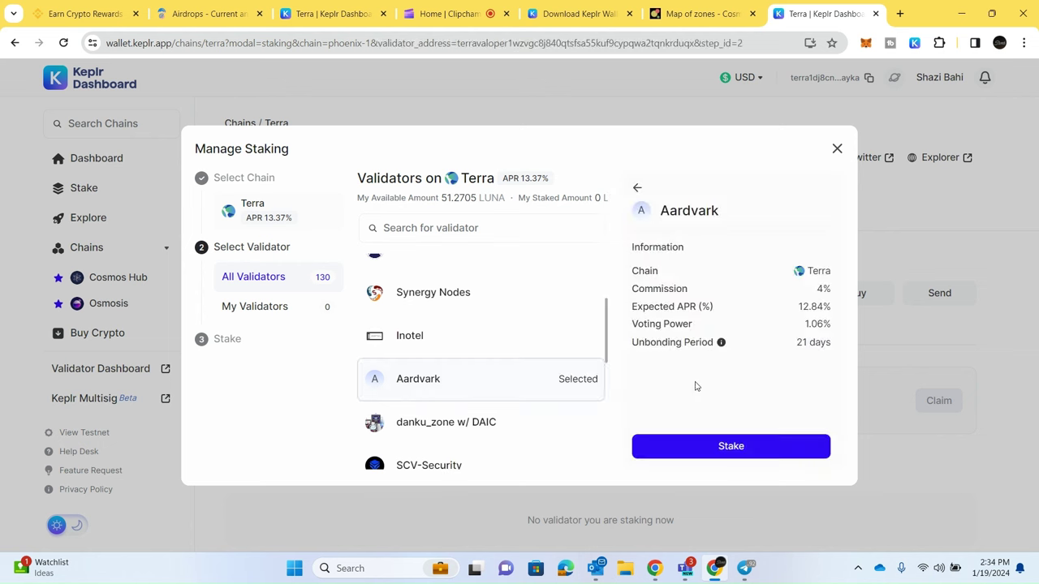
Stake 50 LUNA with the Aardvark validator and approve the delegation transaction in the Keplr wallet.
{"action": "left_click", "coordinate": [730, 452]}
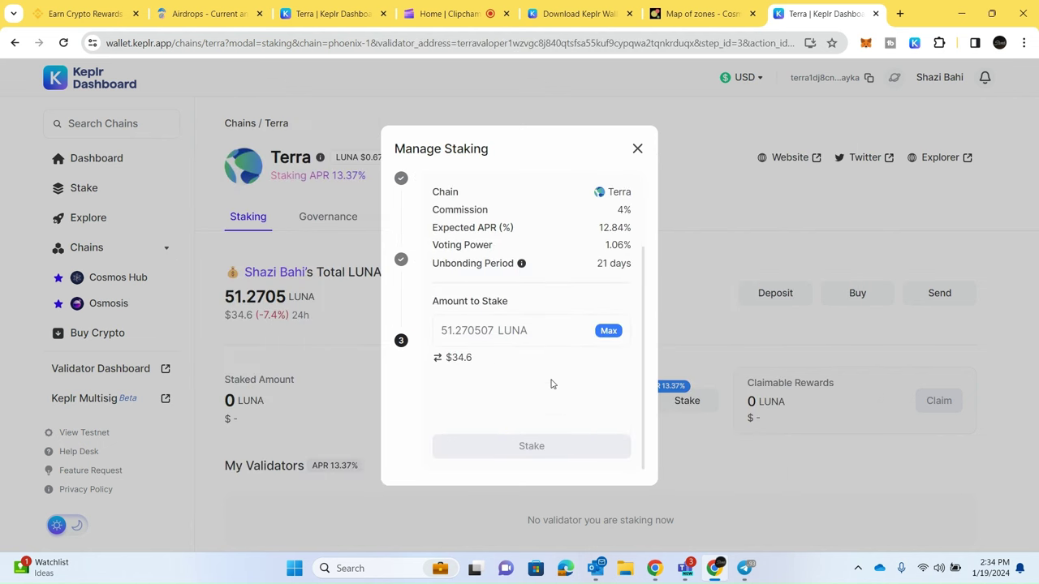
{"action": "left_click", "coordinate": [614, 333]}
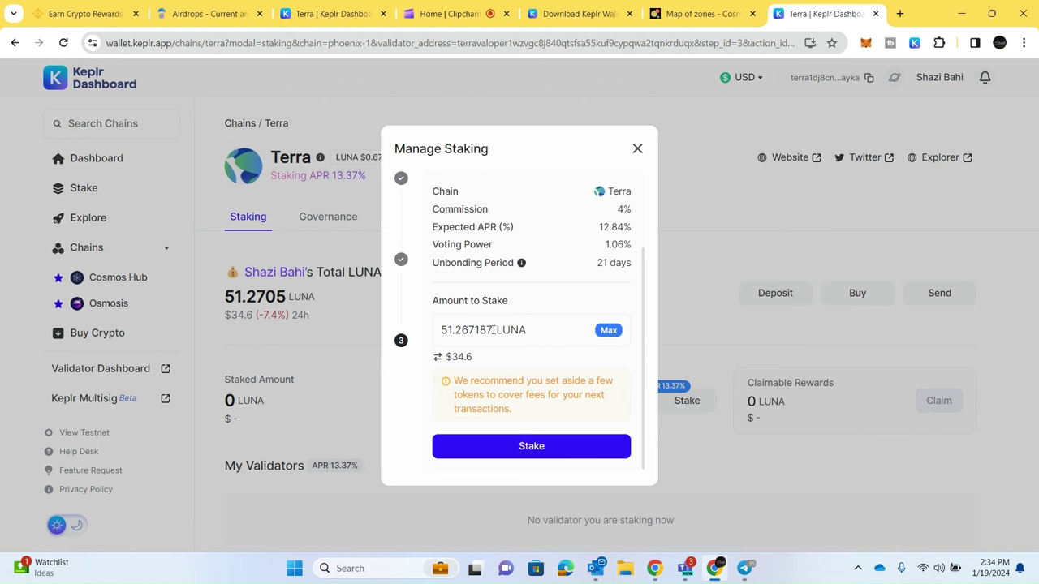
{"action": "left_click_drag", "start_coordinate": [494, 330], "coordinate": [432, 332]}
{"action": "type", "text": "50"}
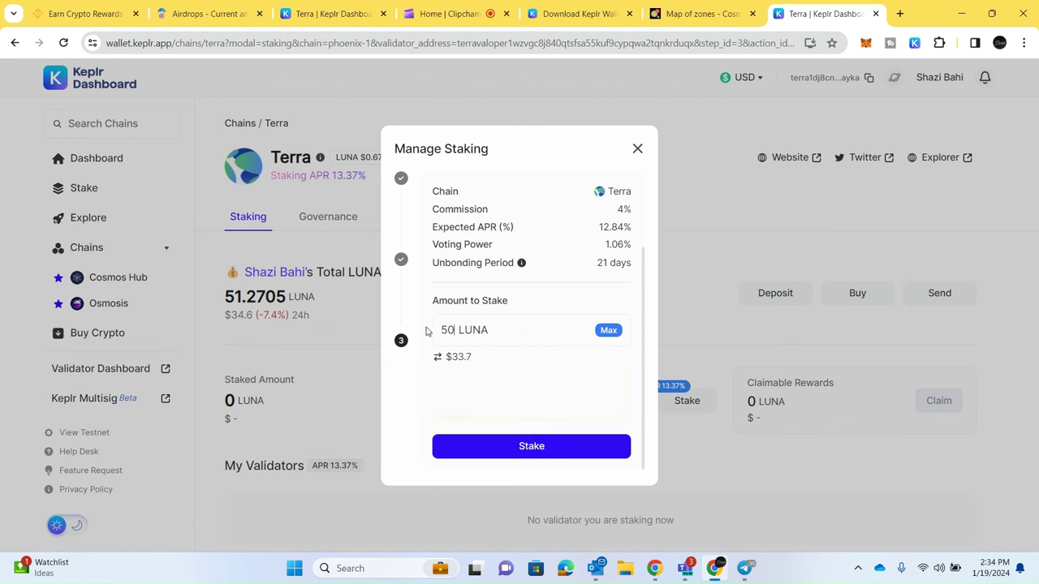
{"action": "left_click", "coordinate": [532, 446]}
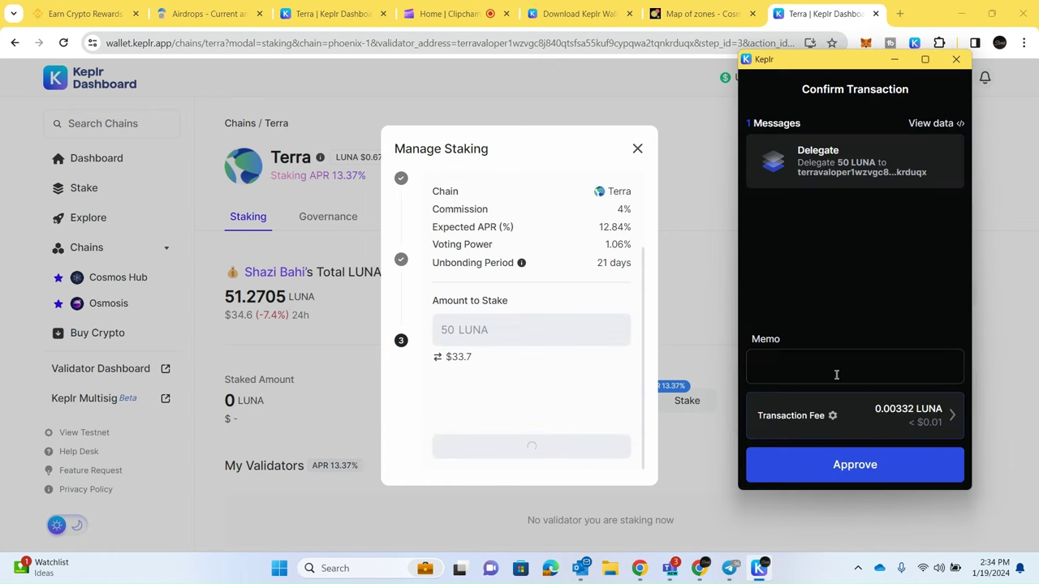
{"action": "left_click", "coordinate": [849, 469]}
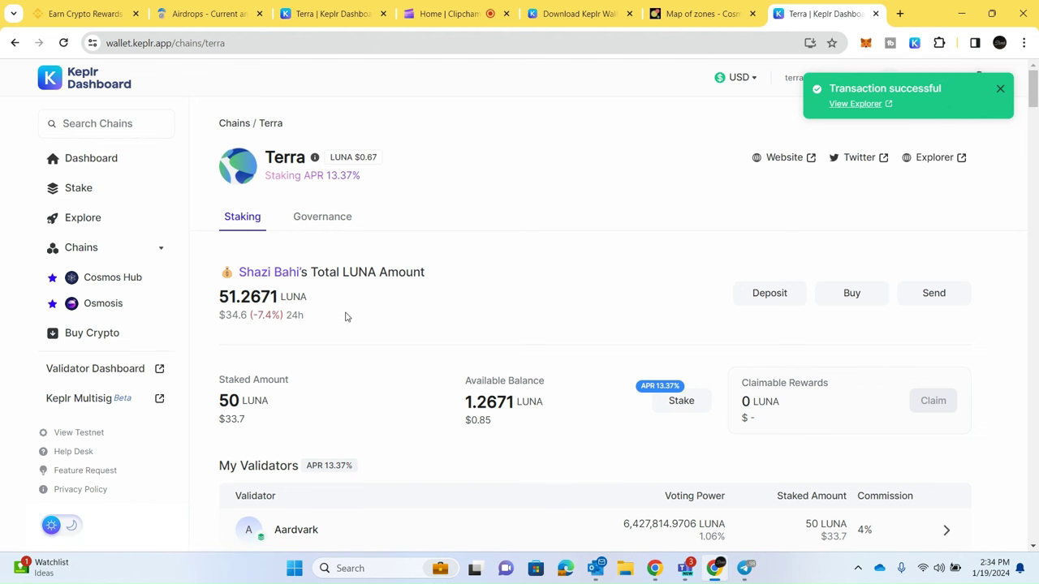
Review the staked amount, available balance, claimable rewards and validator entry on the Terra staking page.
{"action": "scroll", "coordinate": [346, 316], "scroll_direction": "down", "scroll_amount": 2}
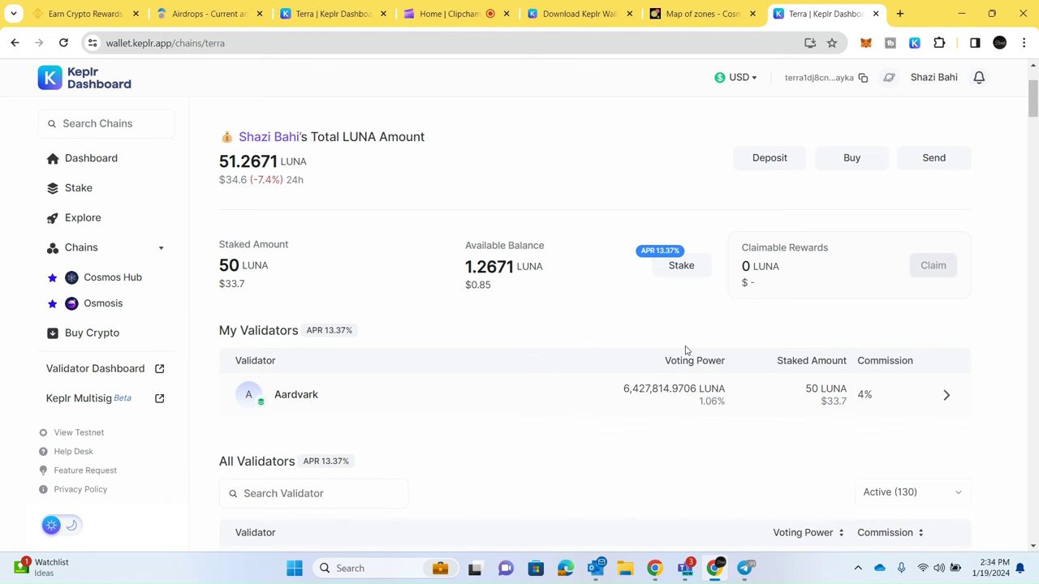
{"action": "scroll", "coordinate": [686, 357], "scroll_direction": "up", "scroll_amount": 2}
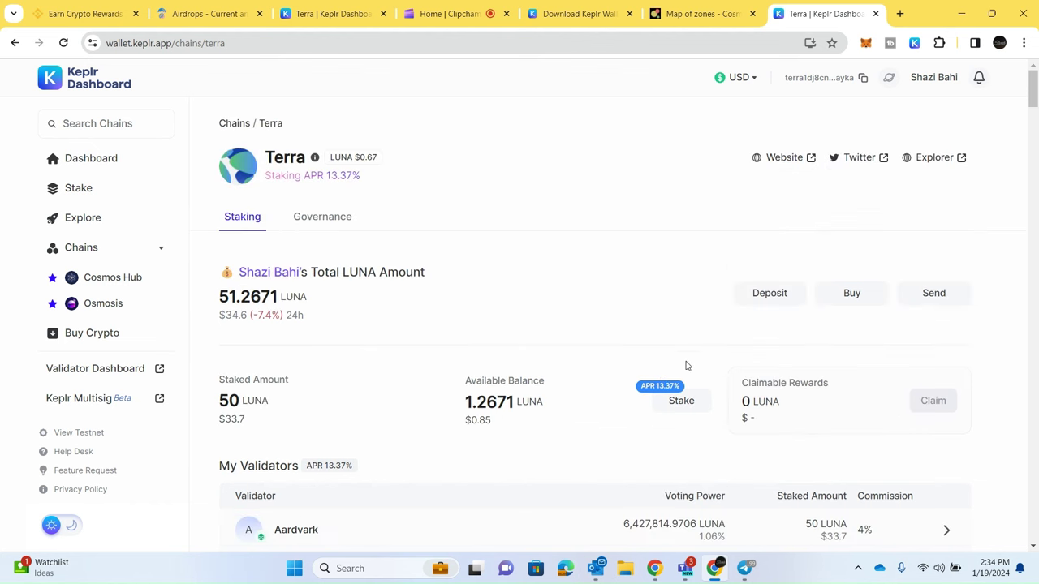
{"action": "scroll", "coordinate": [684, 416], "scroll_direction": "down", "scroll_amount": 1}
{"action": "scroll", "coordinate": [684, 416], "scroll_direction": "down", "scroll_amount": 1}
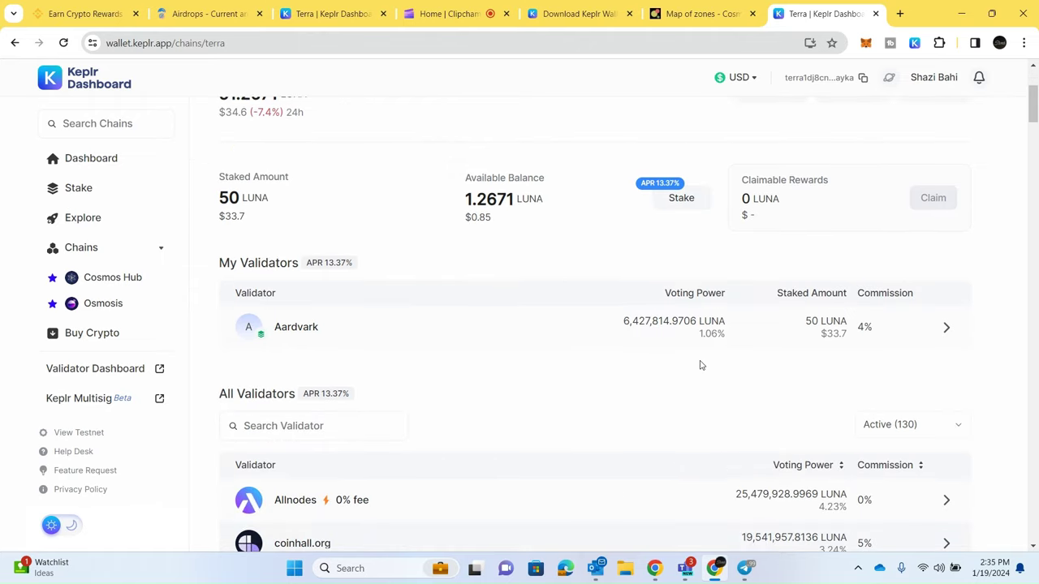
{"action": "scroll", "coordinate": [665, 384], "scroll_direction": "up", "scroll_amount": 1}
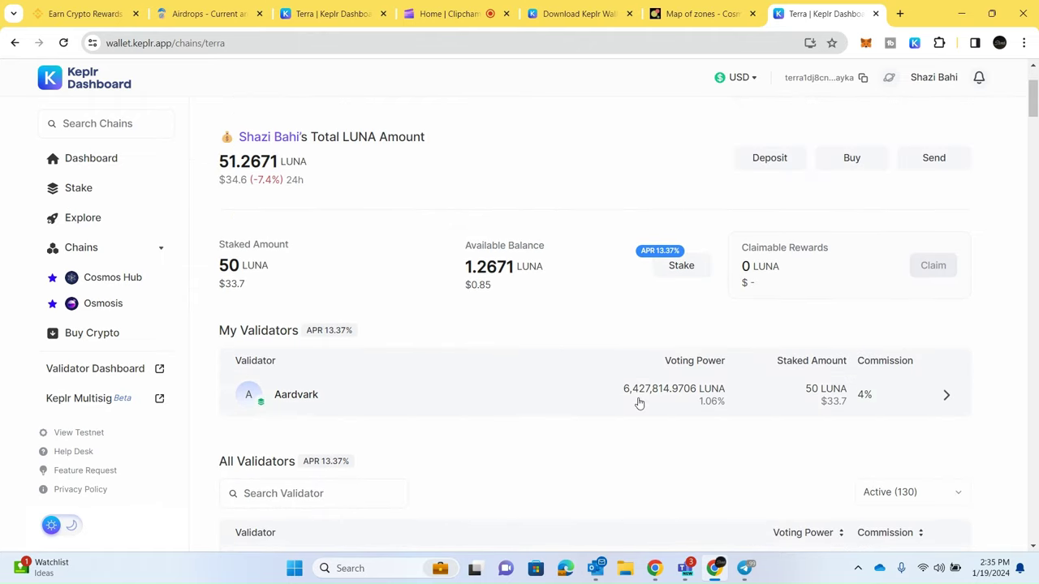
{"action": "scroll", "coordinate": [696, 330], "scroll_direction": "up", "scroll_amount": 2}
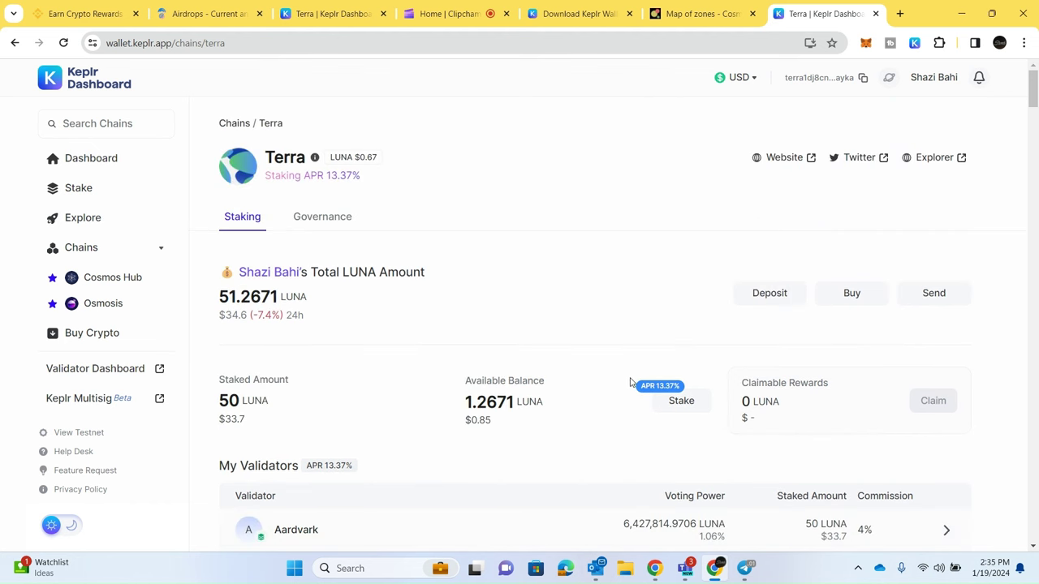
{"action": "scroll", "coordinate": [593, 416], "scroll_direction": "down", "scroll_amount": 1}
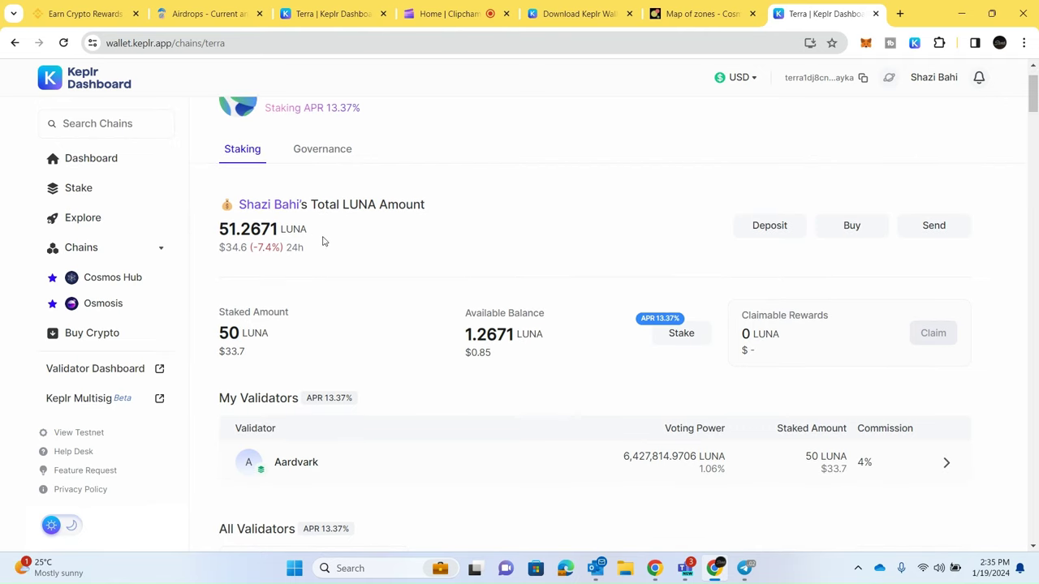
Reopen LUNA staking to read the unbonding period details for validator 4719, and check the available balance in the Keplr wallet extension.
{"action": "left_click", "coordinate": [692, 338]}
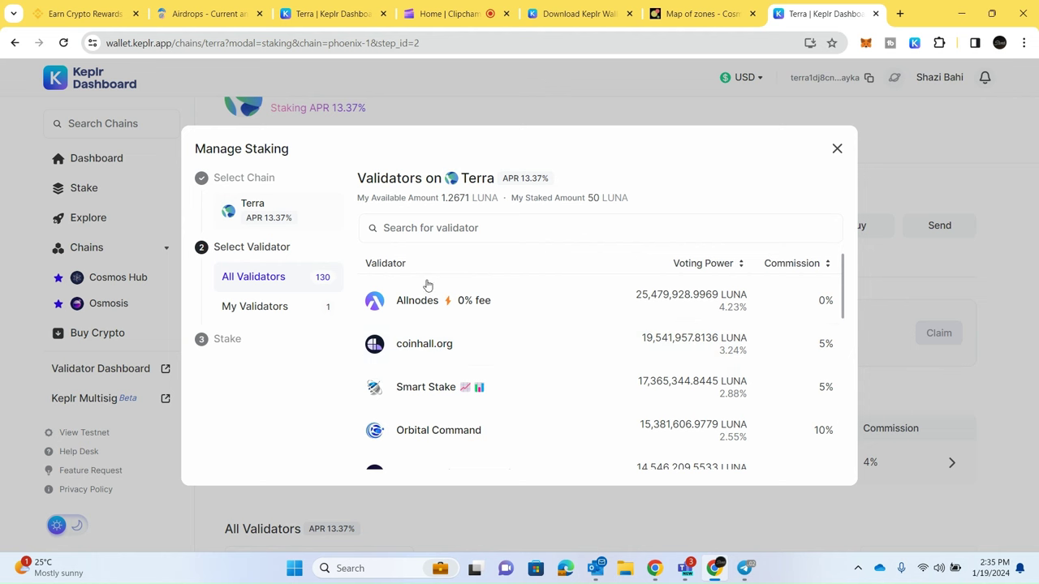
{"action": "scroll", "coordinate": [487, 400], "scroll_direction": "down", "scroll_amount": 4}
{"action": "left_click", "coordinate": [434, 400]}
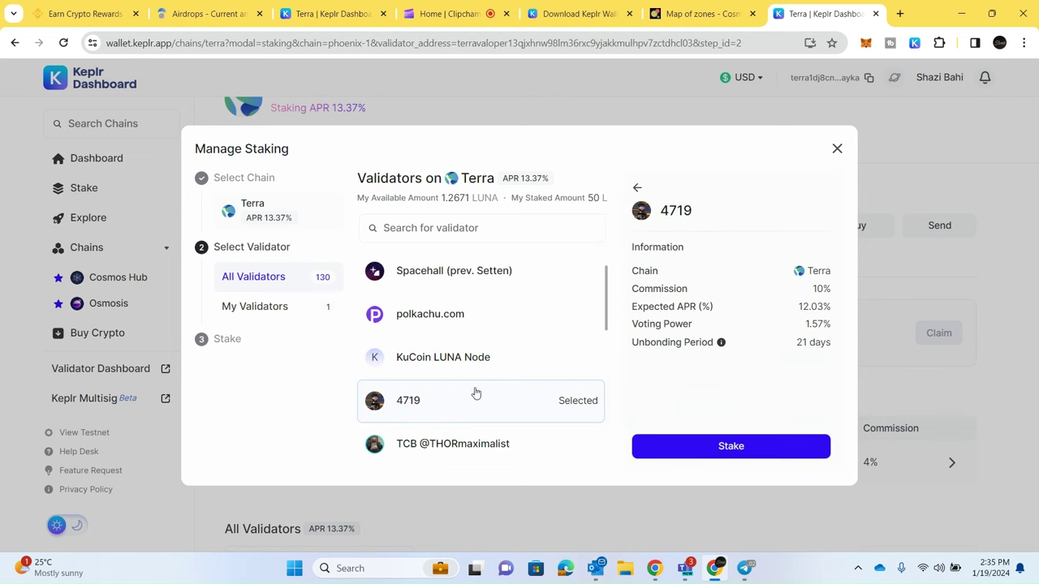
{"action": "mouse_move", "coordinate": [722, 345]}
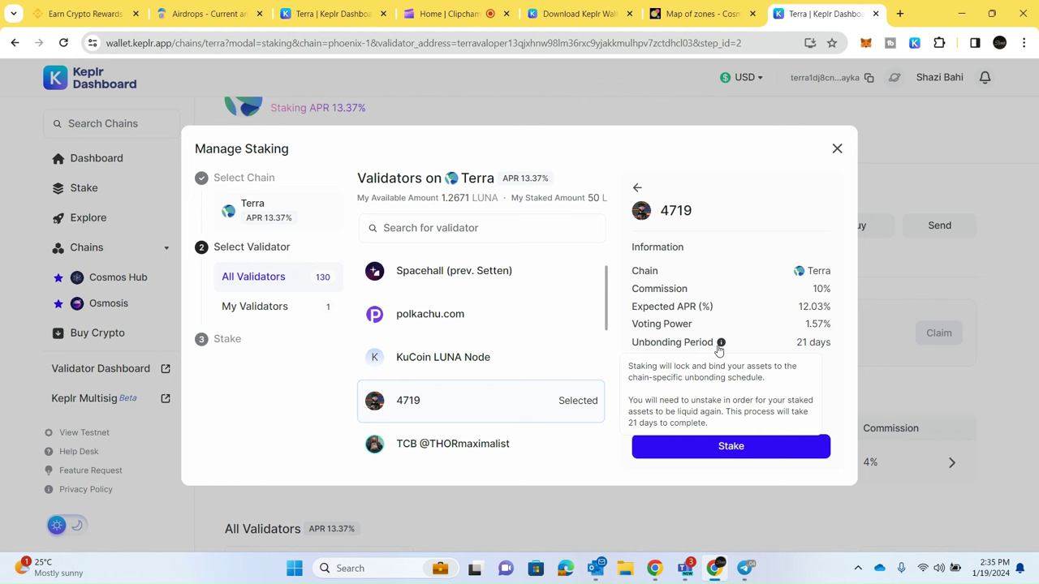
{"action": "left_click", "coordinate": [838, 151]}
{"action": "left_click", "coordinate": [838, 151]}
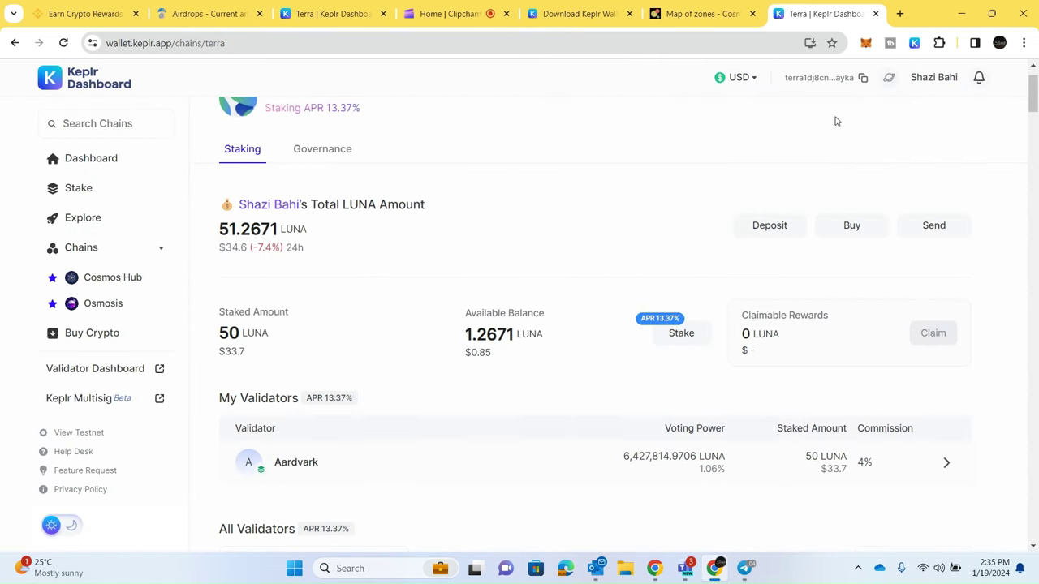
{"action": "left_click", "coordinate": [915, 45]}
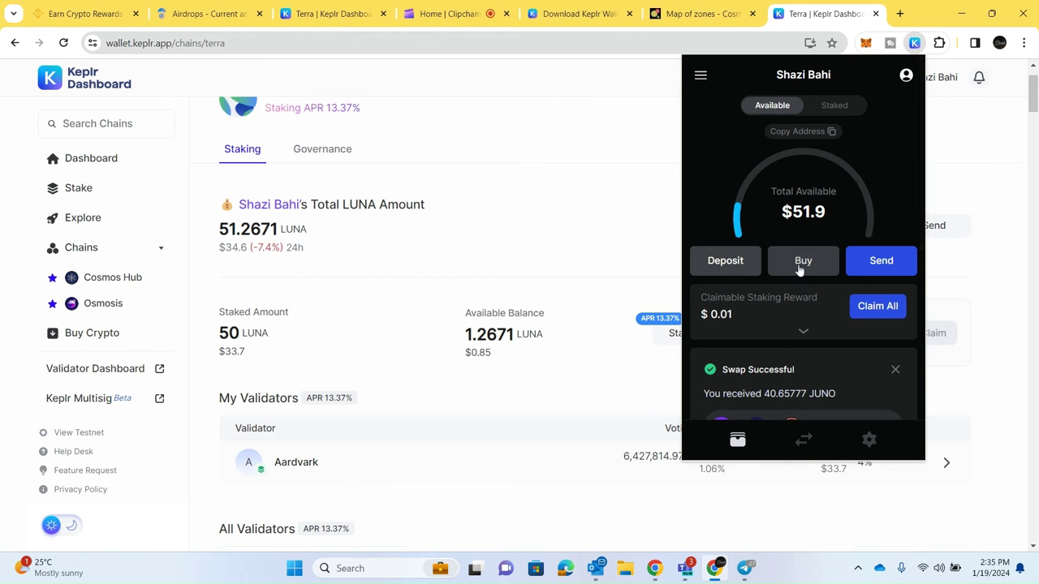
{"action": "left_click", "coordinate": [633, 203]}
Switch to airdrops.one, open the ATOM tag from the White Whale entry and review the airdrops that require staking ATOM.
{"action": "left_click", "coordinate": [210, 14]}
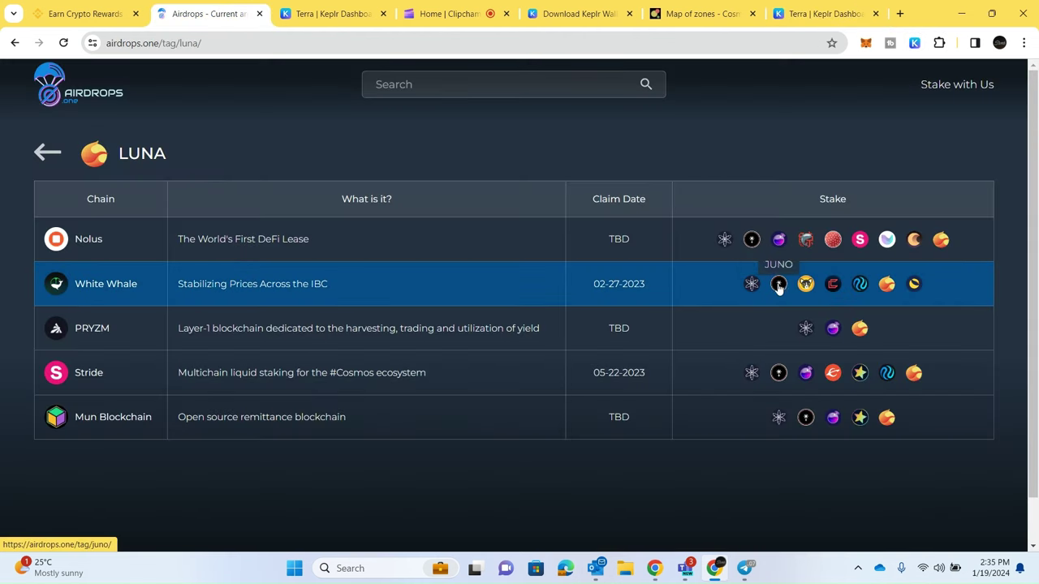
{"action": "left_click", "coordinate": [752, 284]}
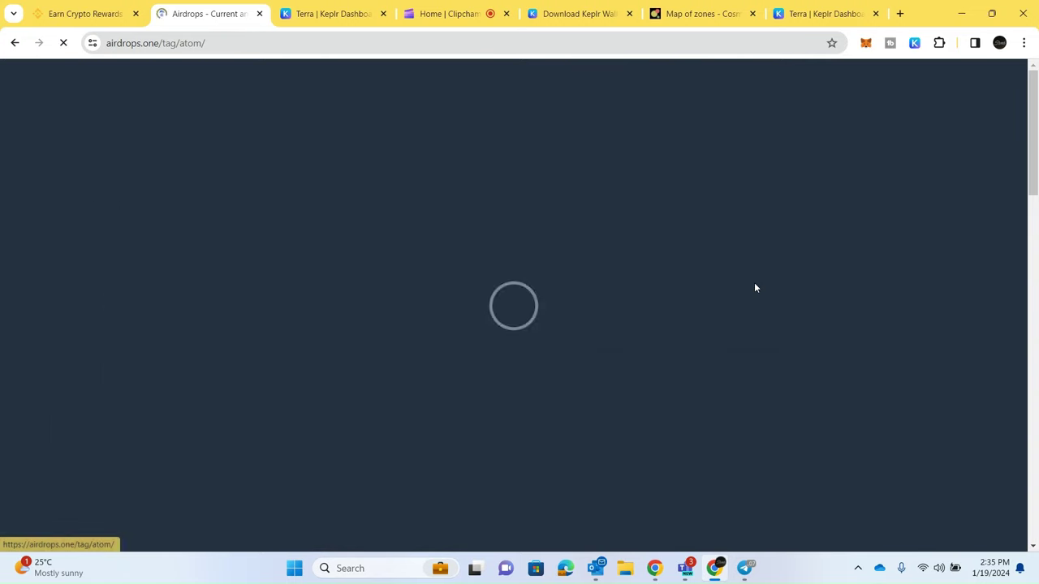
{"action": "scroll", "coordinate": [711, 312], "scroll_direction": "down", "scroll_amount": 3}
{"action": "scroll", "coordinate": [714, 315], "scroll_direction": "down", "scroll_amount": 15}
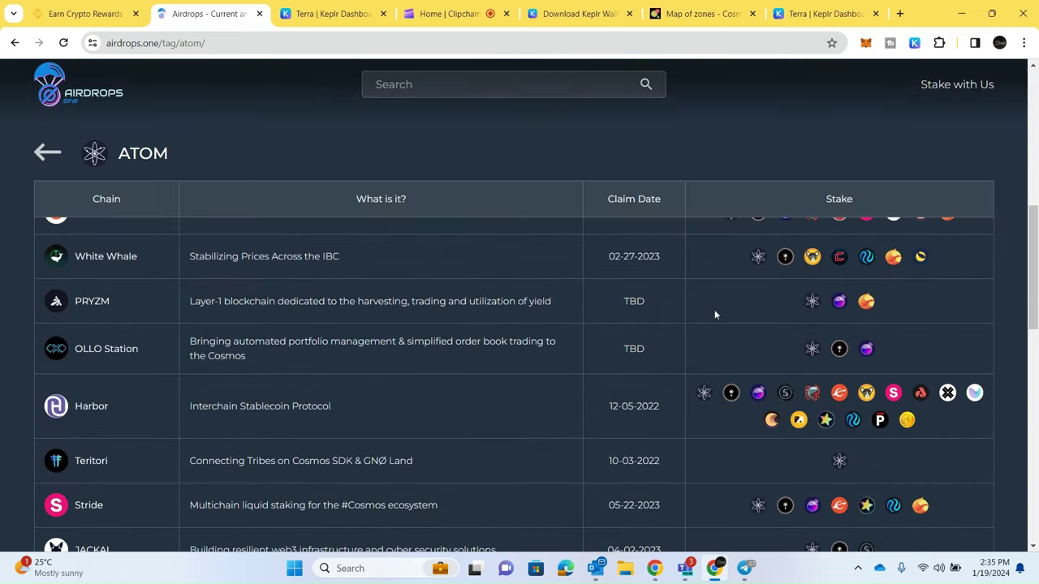
{"action": "scroll", "coordinate": [714, 315], "scroll_direction": "up", "scroll_amount": 3}
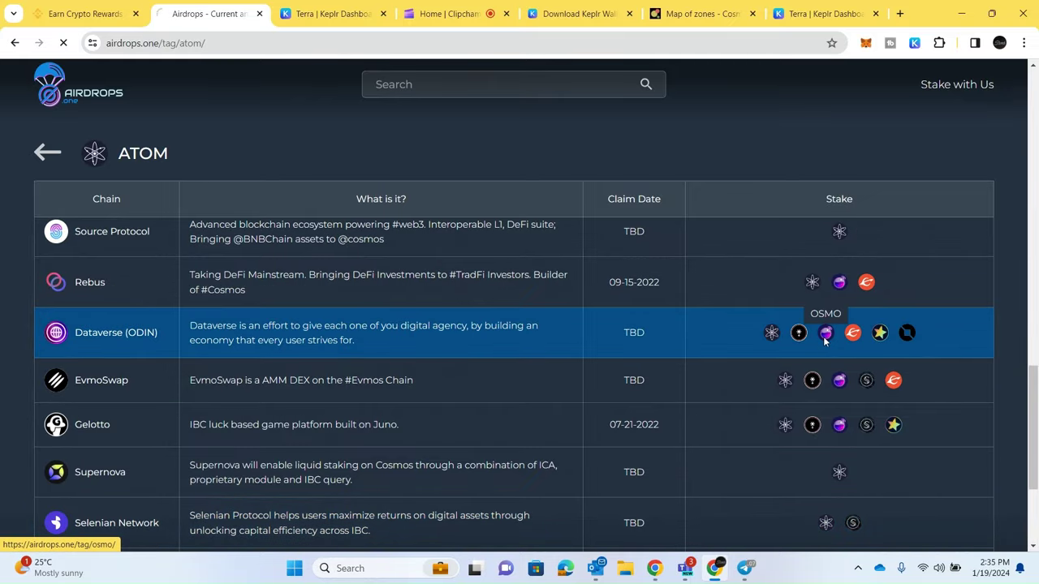
Open the OSMO tag from the Dataverse (ODIN) entry and review the airdrops and claim dates for staking OSMO.
{"action": "left_click", "coordinate": [824, 334]}
{"action": "scroll", "coordinate": [739, 339], "scroll_direction": "down", "scroll_amount": 2}
{"action": "scroll", "coordinate": [739, 341], "scroll_direction": "down", "scroll_amount": 9}
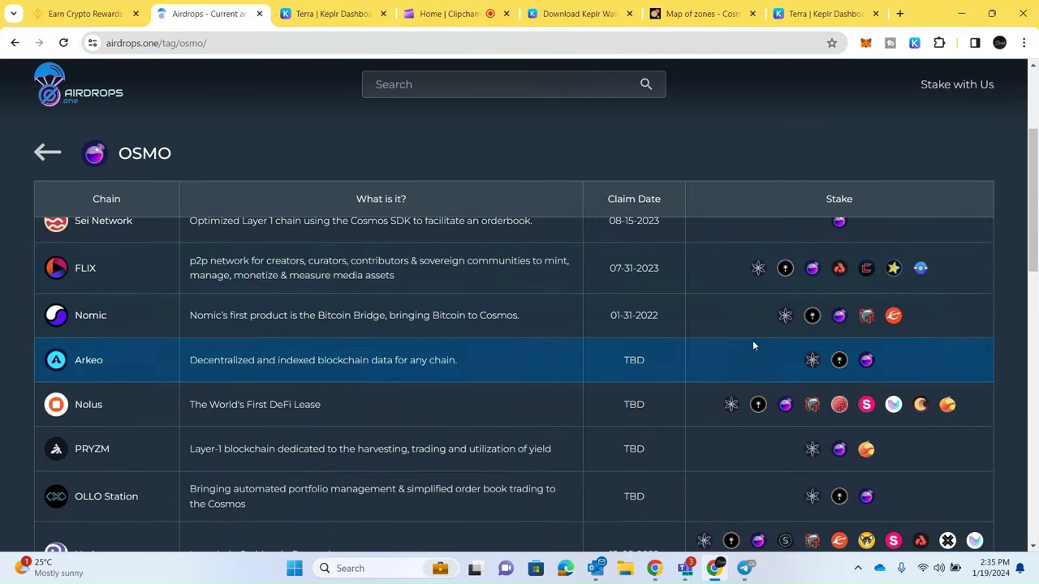
{"action": "scroll", "coordinate": [850, 360], "scroll_direction": "down", "scroll_amount": 3}
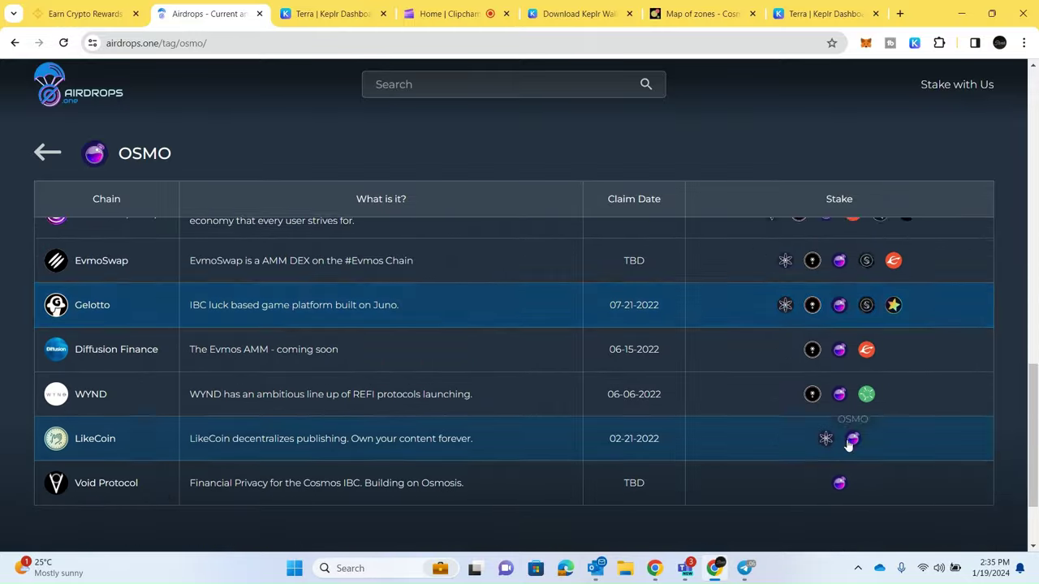
{"action": "scroll", "coordinate": [844, 438], "scroll_direction": "up", "scroll_amount": 2}
{"action": "scroll", "coordinate": [832, 459], "scroll_direction": "up", "scroll_amount": 2}
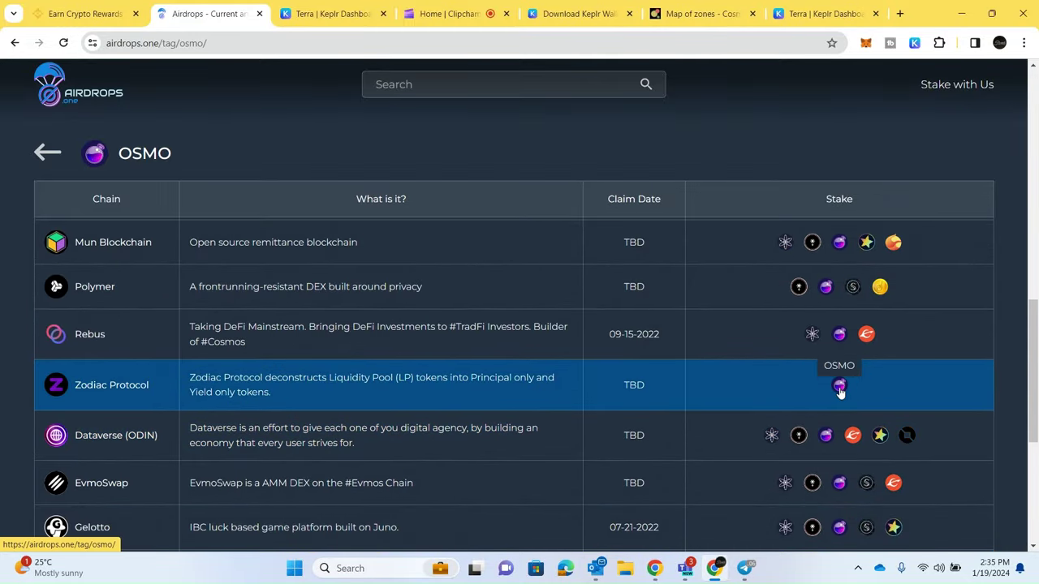
{"action": "scroll", "coordinate": [840, 392], "scroll_direction": "up", "scroll_amount": 3}
{"action": "scroll", "coordinate": [840, 355], "scroll_direction": "up", "scroll_amount": 1}
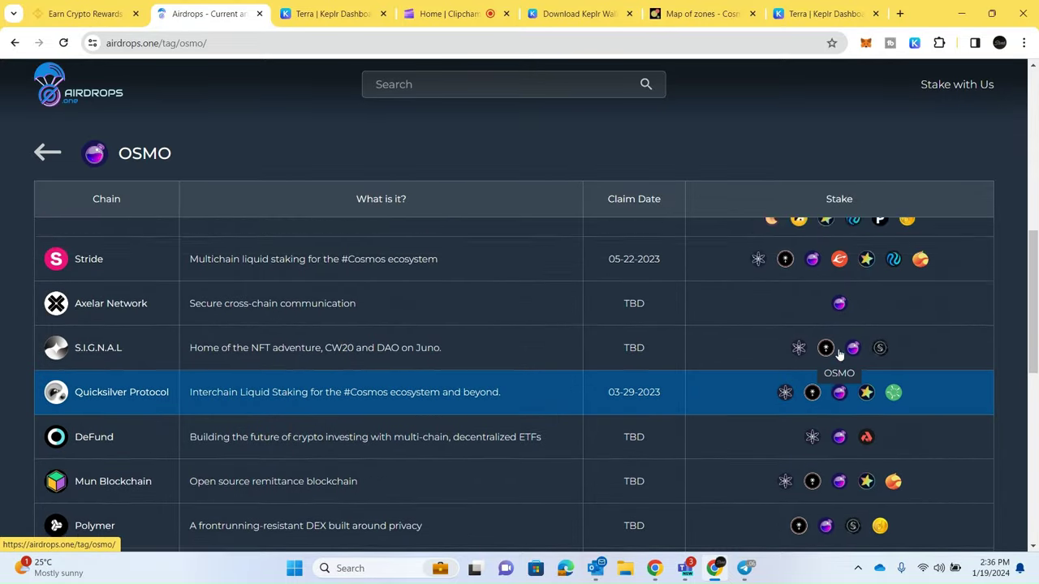
{"action": "scroll", "coordinate": [840, 355], "scroll_direction": "up", "scroll_amount": 7}
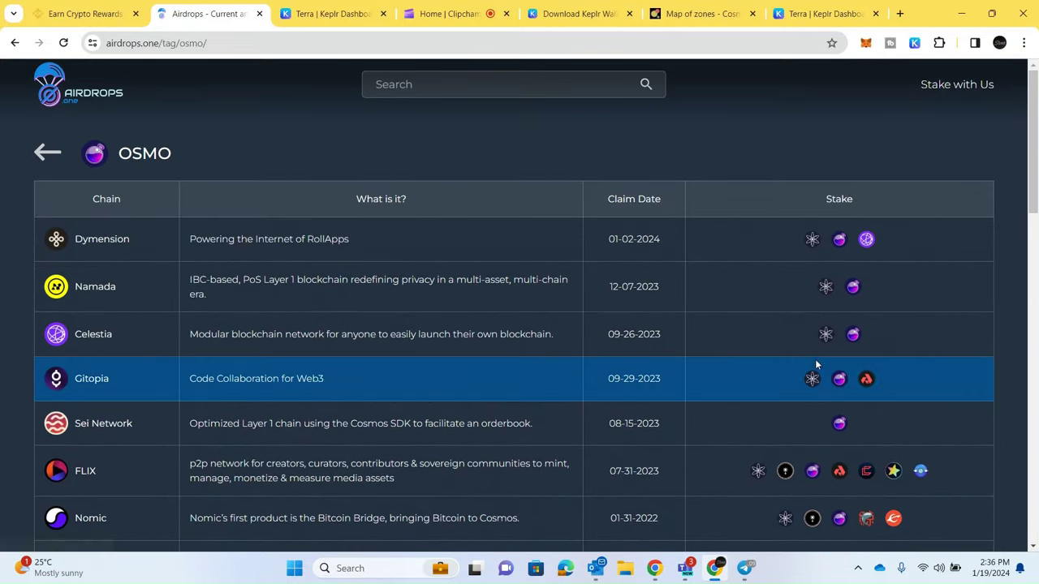